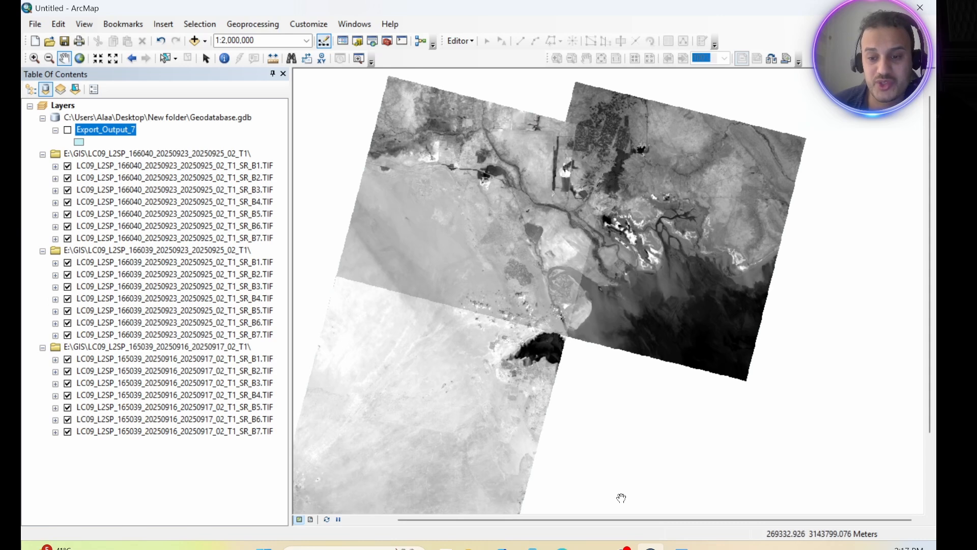
Switch to the Band document in Word and examine the table of satellite bands and the list of band combinations.
click(681, 547)
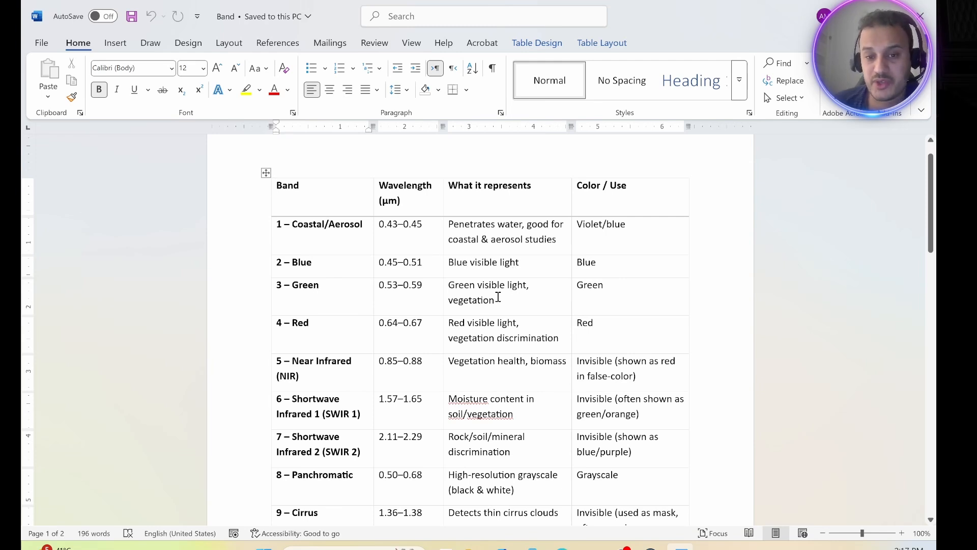
drag(449, 301, 498, 303)
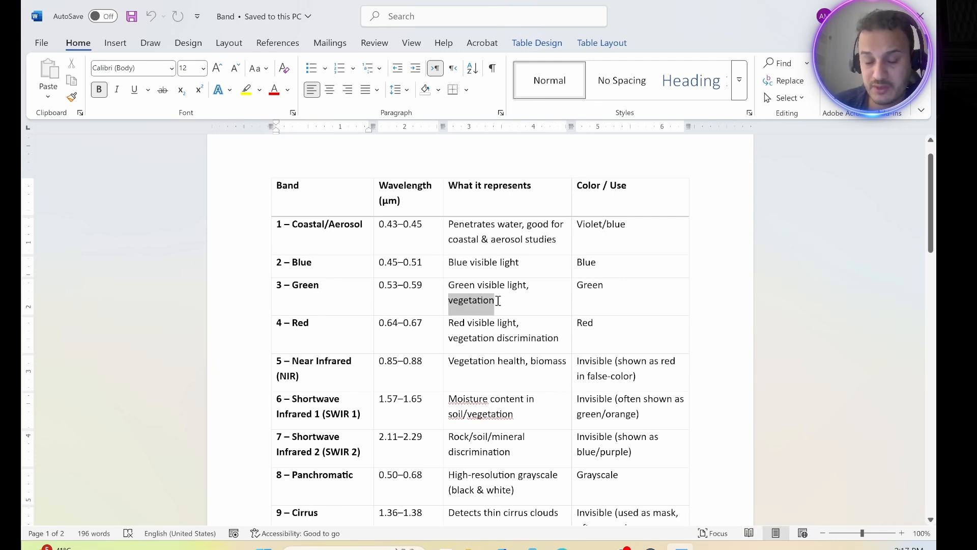
click(331, 332)
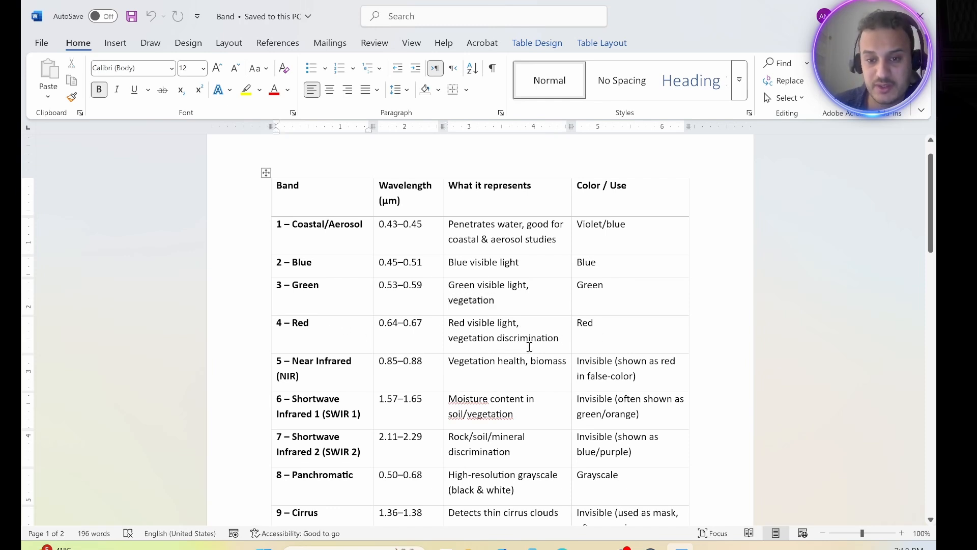
scroll(508, 351, down, 1)
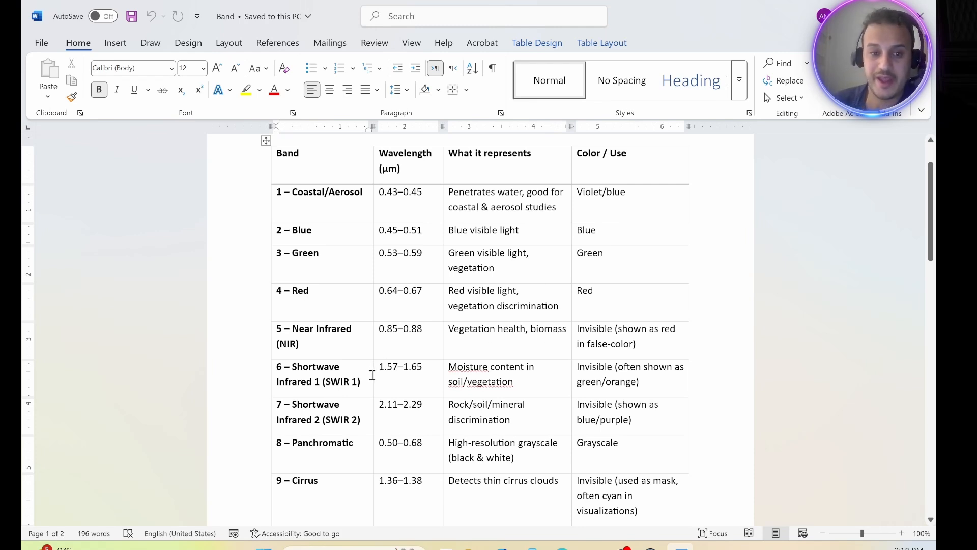
scroll(371, 375, down, 1)
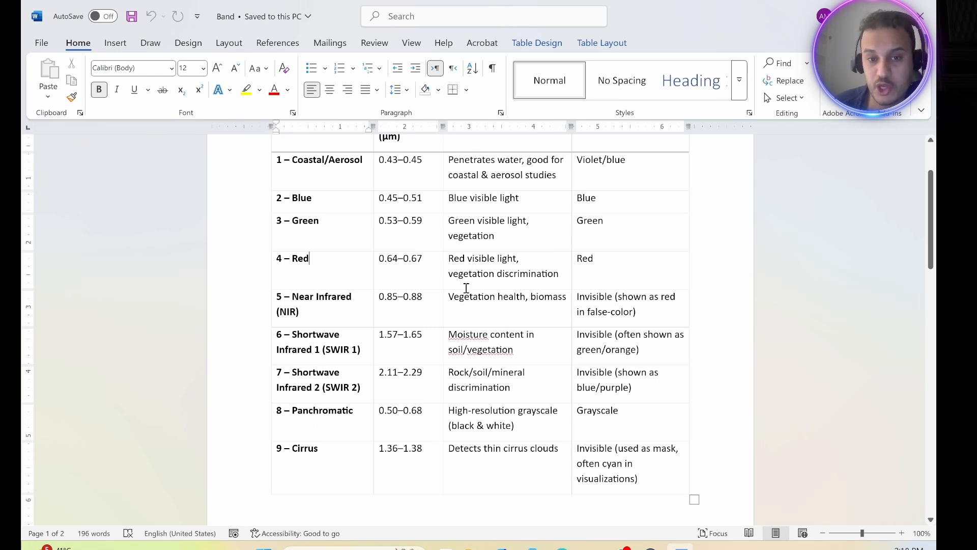
scroll(488, 387, up, 1)
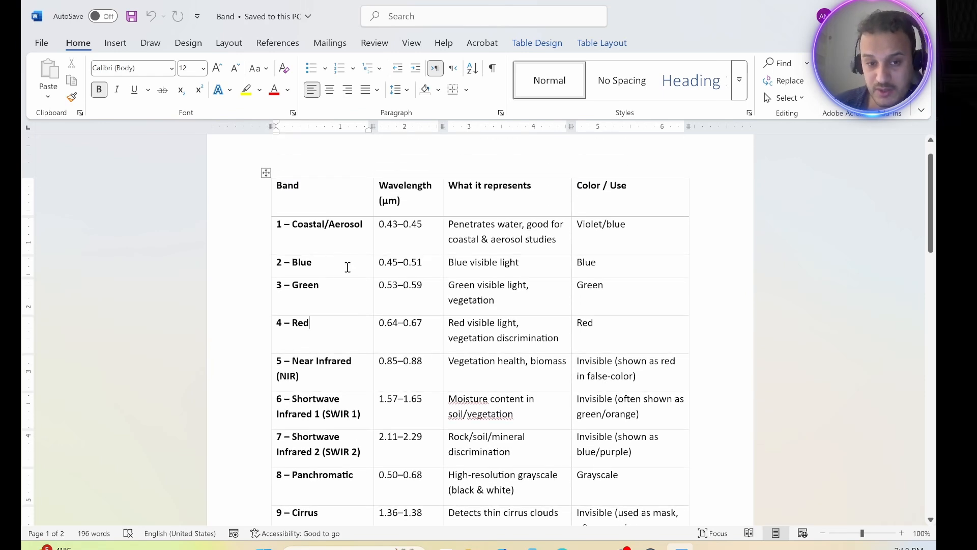
scroll(460, 359, down, 1)
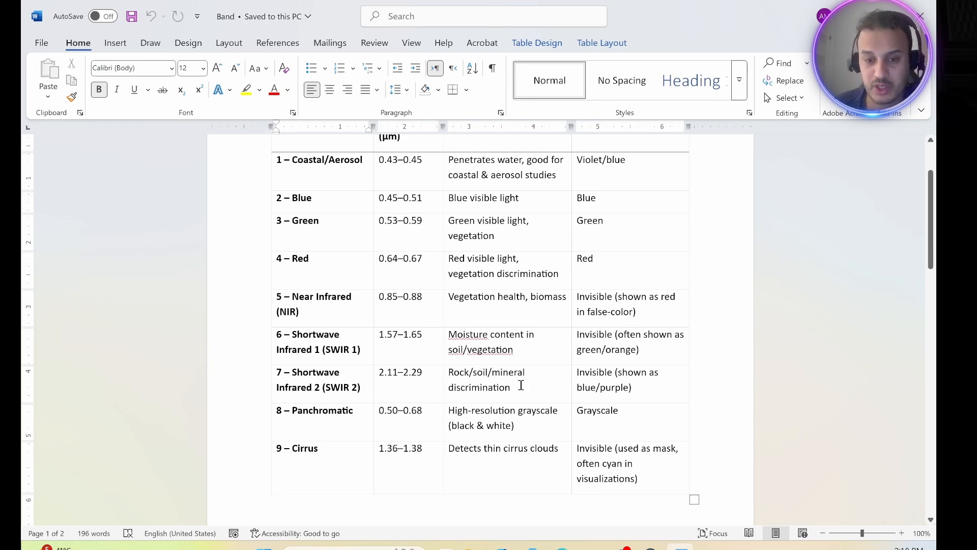
scroll(516, 370, down, 3)
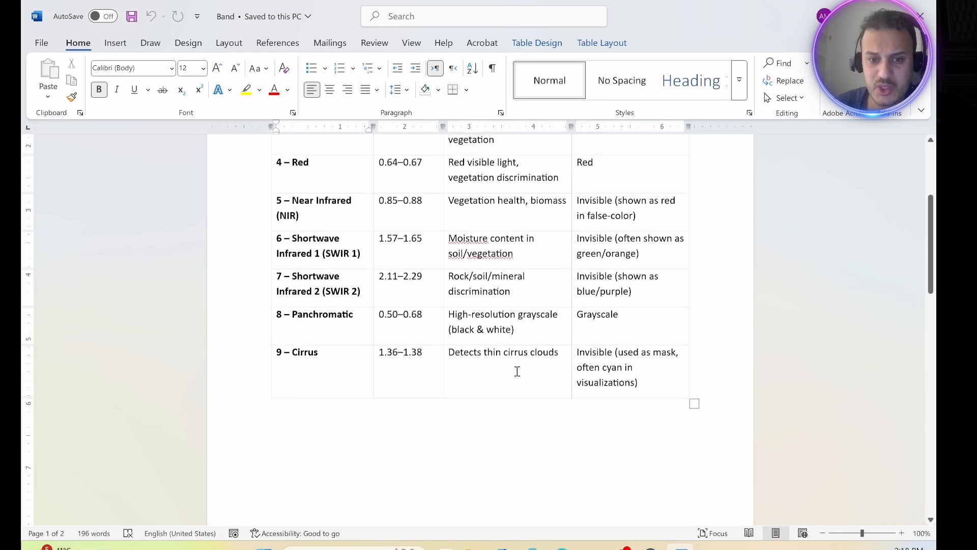
scroll(517, 371, up, 4)
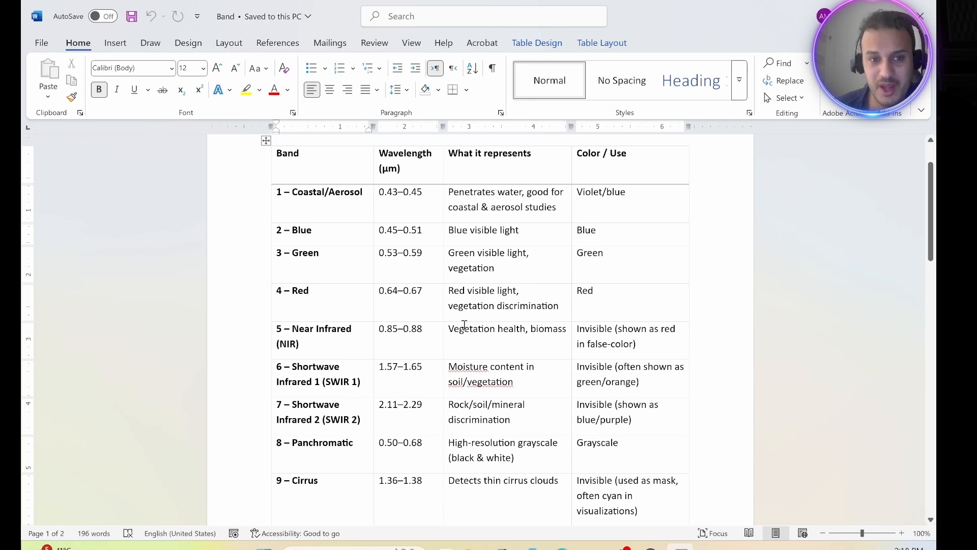
scroll(464, 326, up, 2)
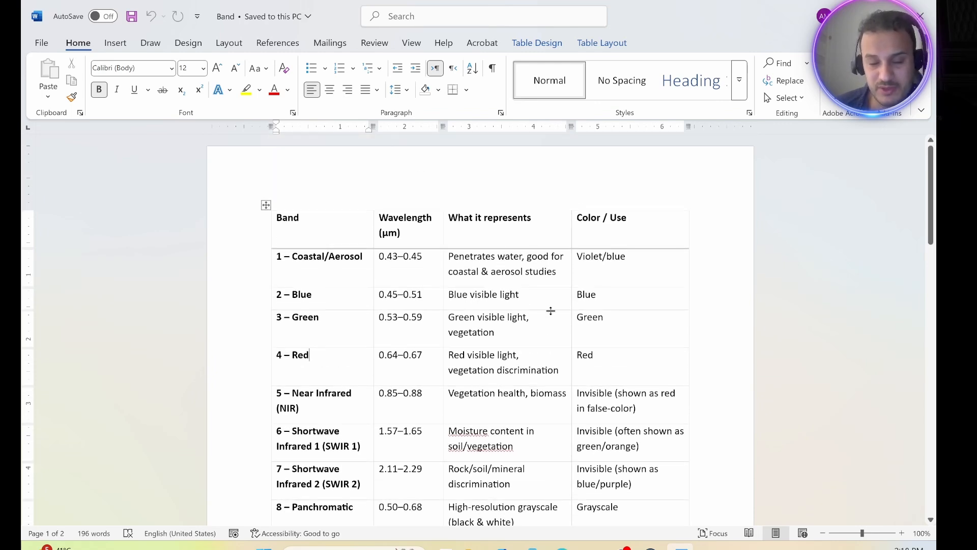
scroll(529, 324, down, 3)
scroll(504, 326, down, 20)
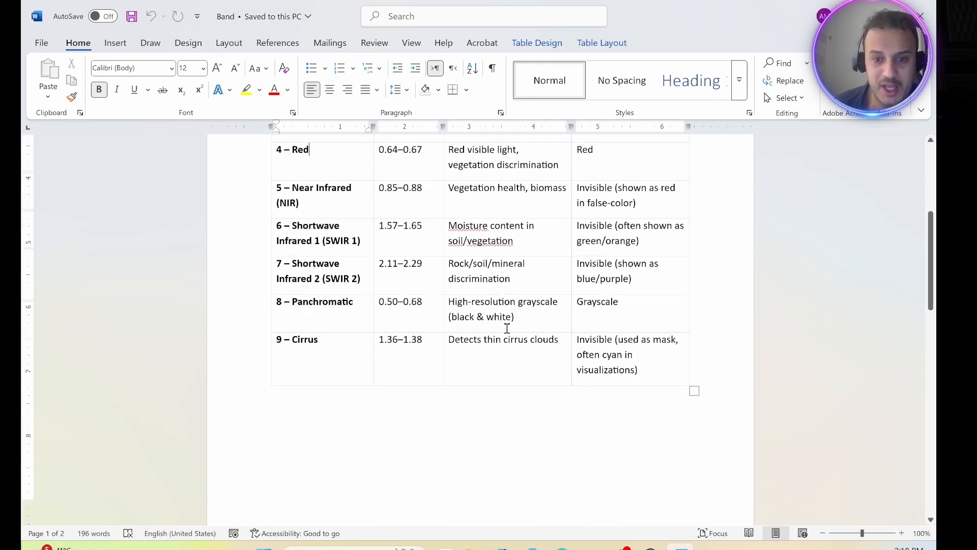
scroll(505, 335, down, 1)
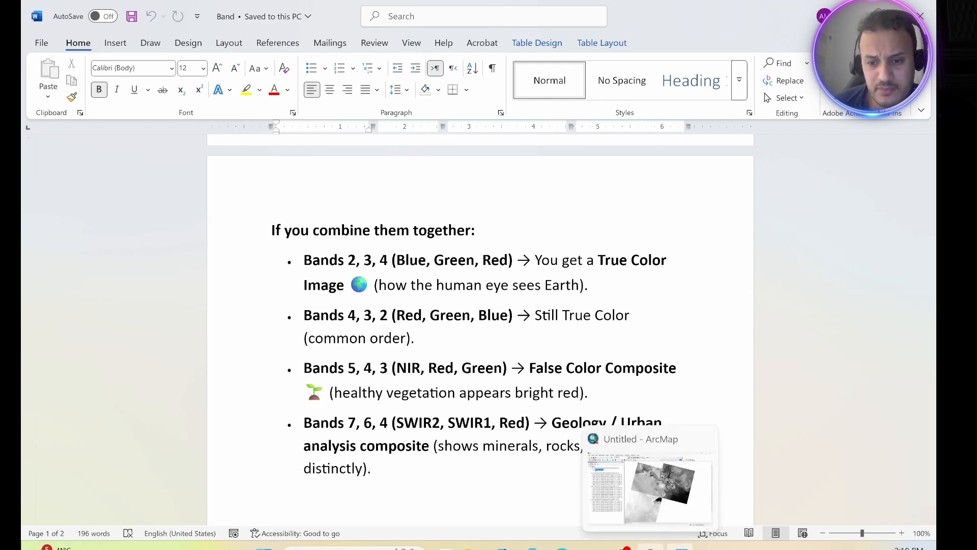
Switch back to ArcMap and open the Composite Bands raster processing tool from the Data Management Tools.
click(650, 547)
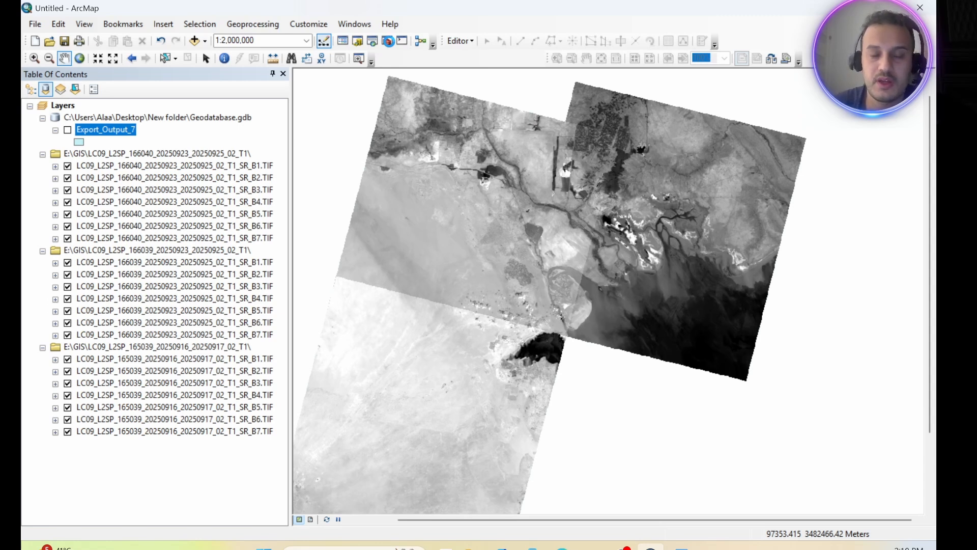
click(387, 41)
click(715, 214)
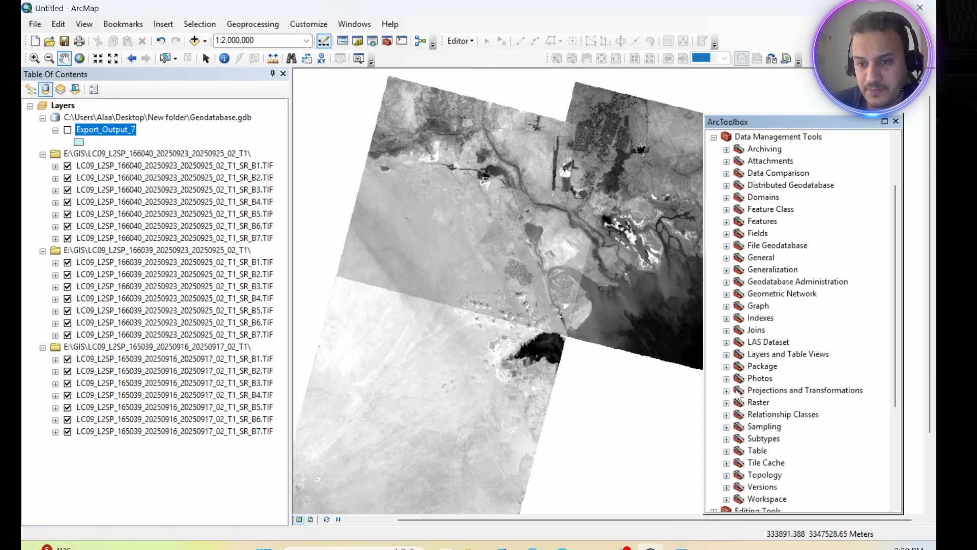
click(726, 403)
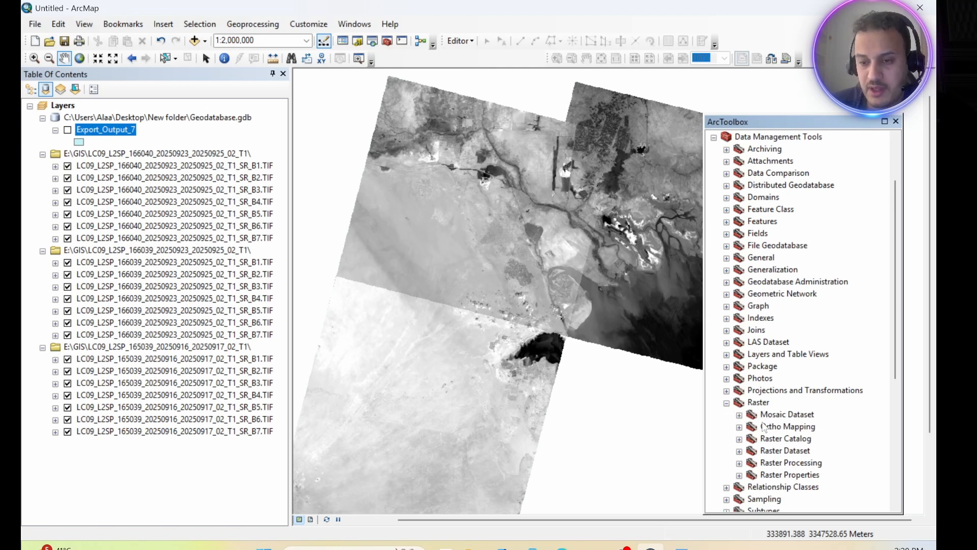
scroll(763, 426, down, 1)
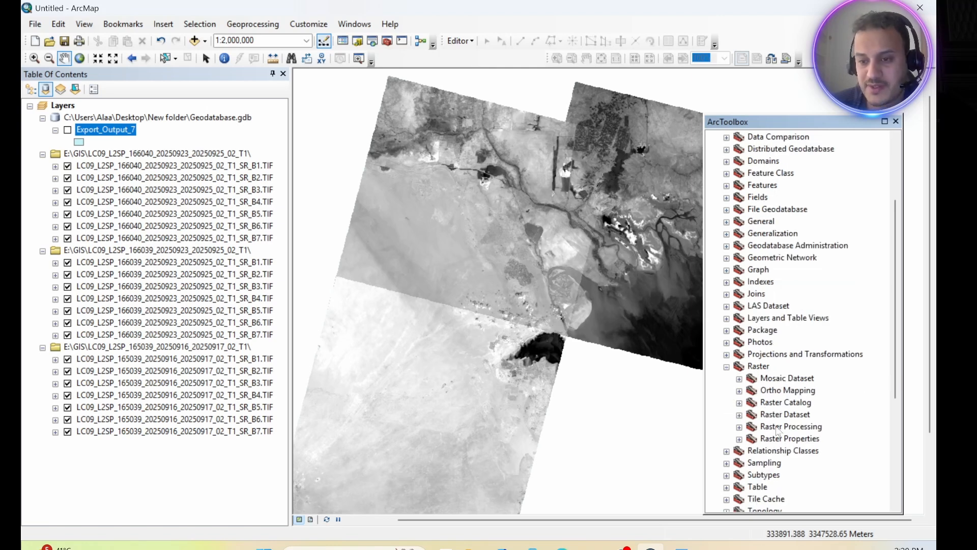
click(739, 428)
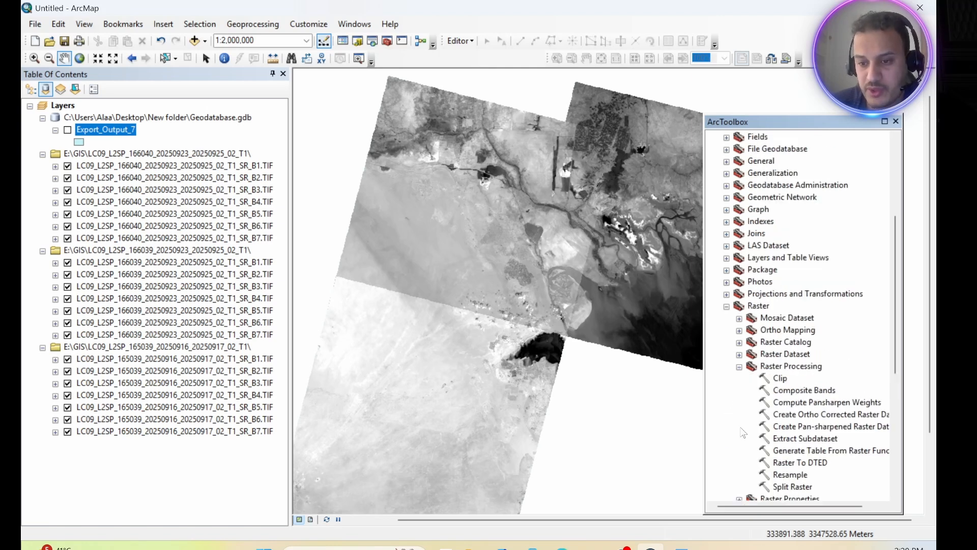
double_click(808, 391)
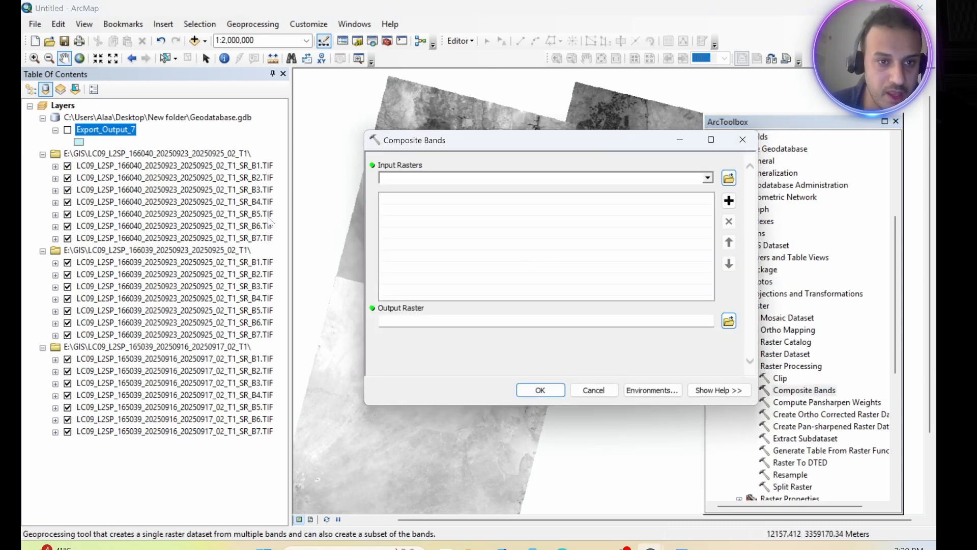
Add bands B1 to B7 of the LC09_L2SP_166040 scene as the input rasters for Composite Bands.
click(149, 168)
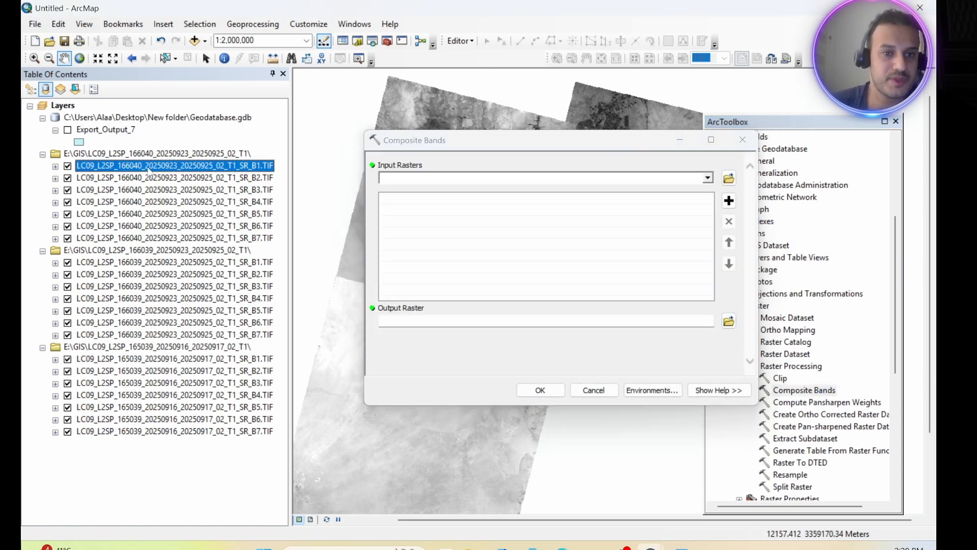
shift+click(186, 238)
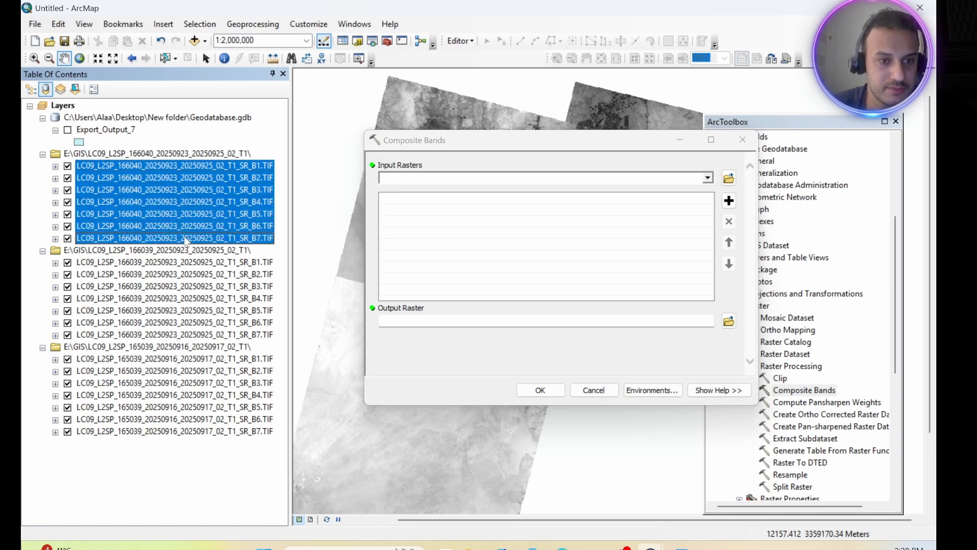
click(166, 164)
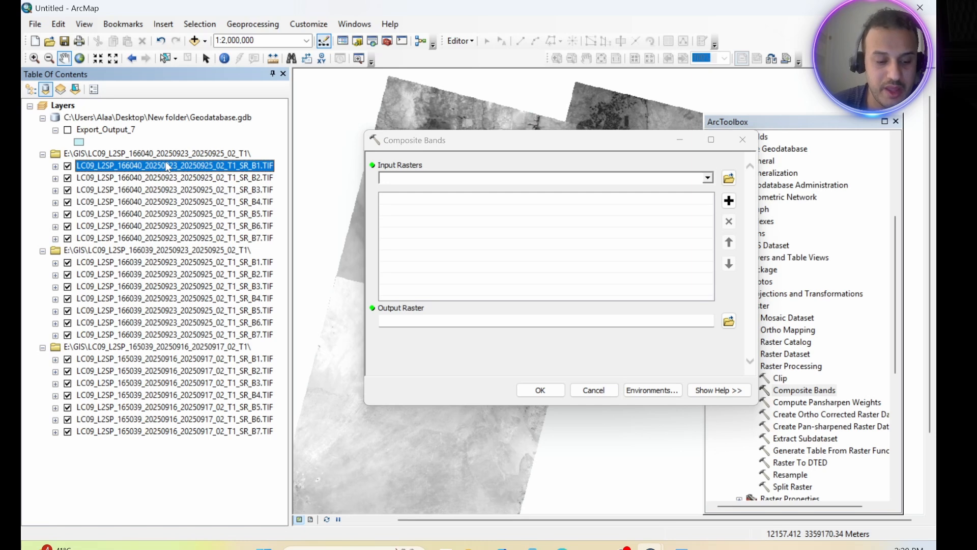
shift+click(170, 239)
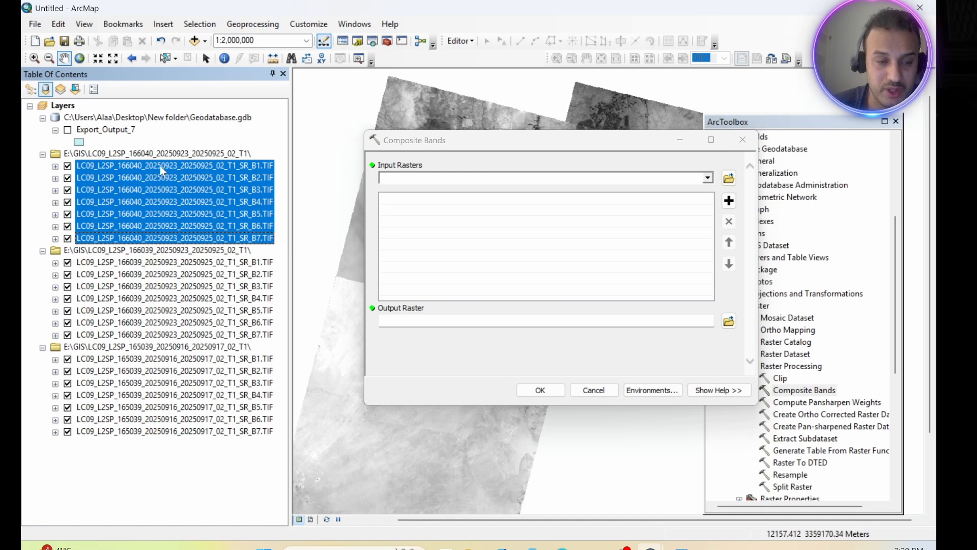
drag(160, 165, 452, 214)
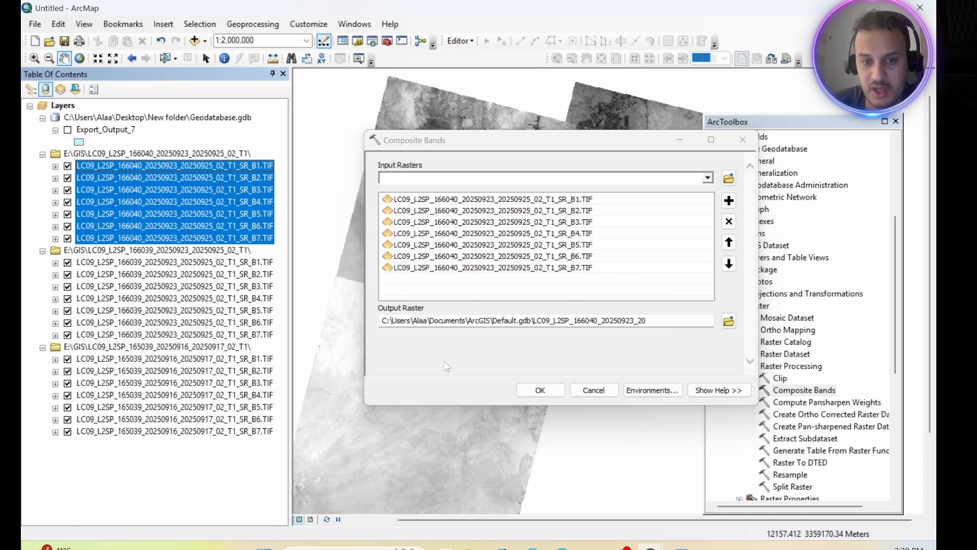
Set the output raster to band1 in the desktop's New folder, run the composite, and close ArcToolbox.
click(730, 322)
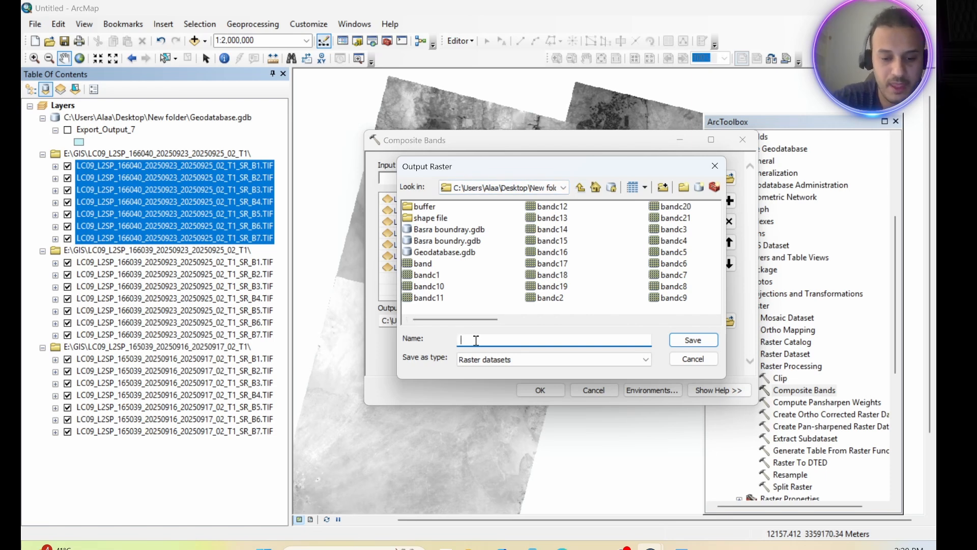
text(a)
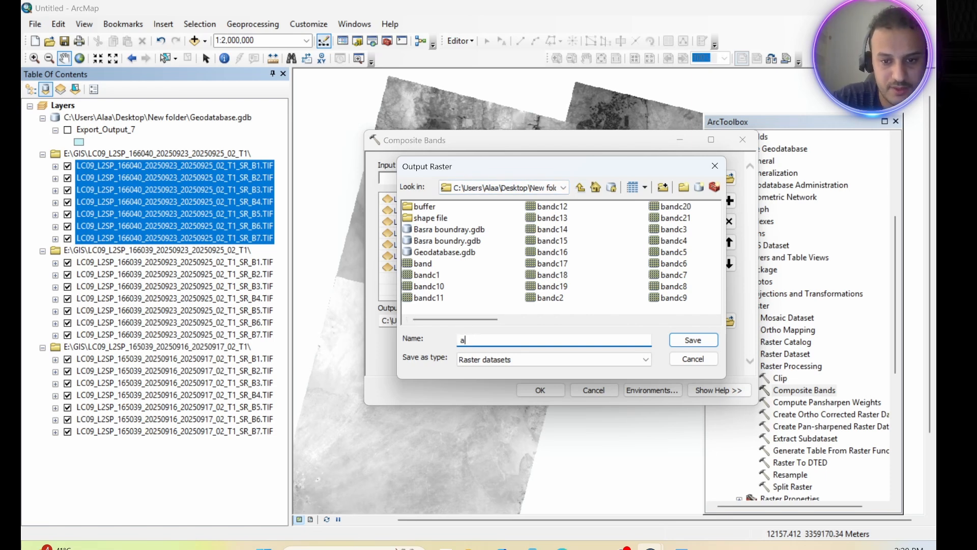
key(BackSpace)
text(band)
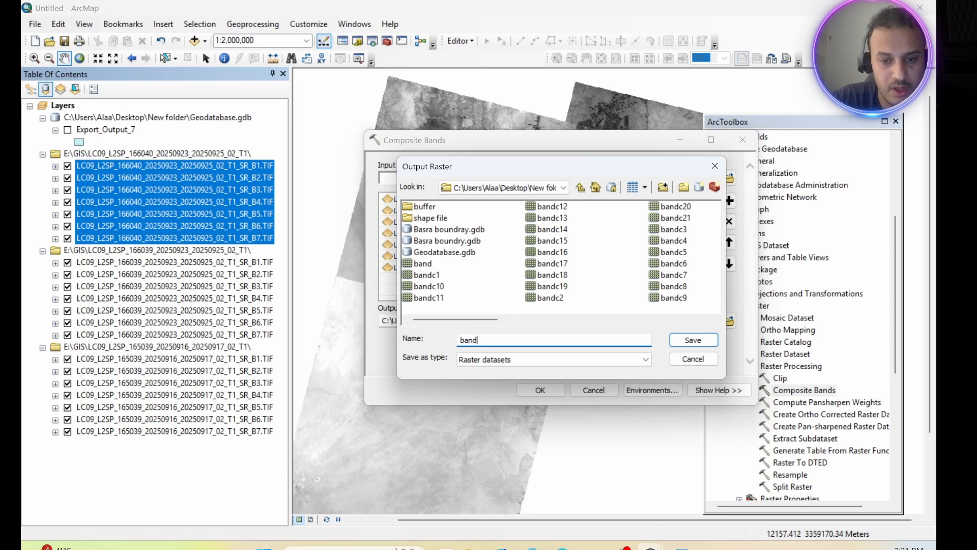
text(1)
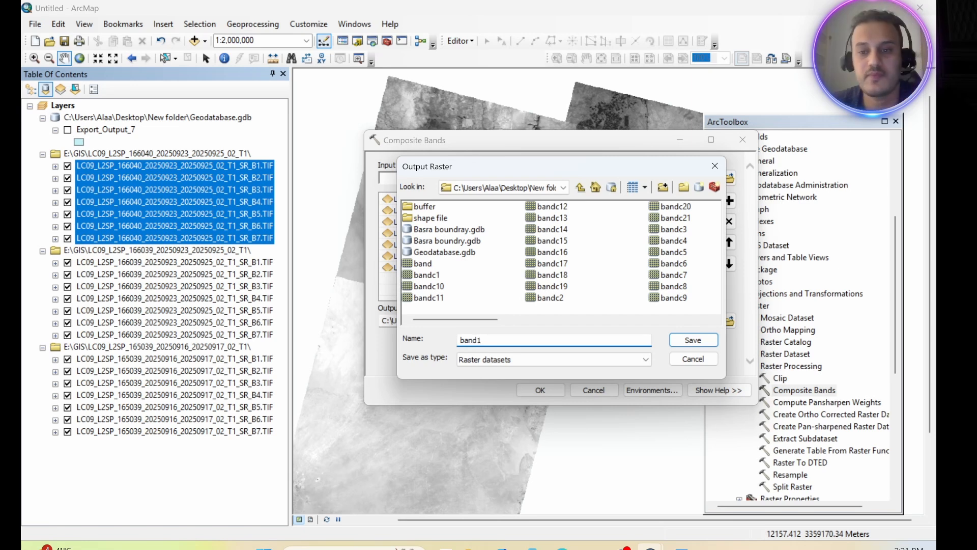
click(692, 340)
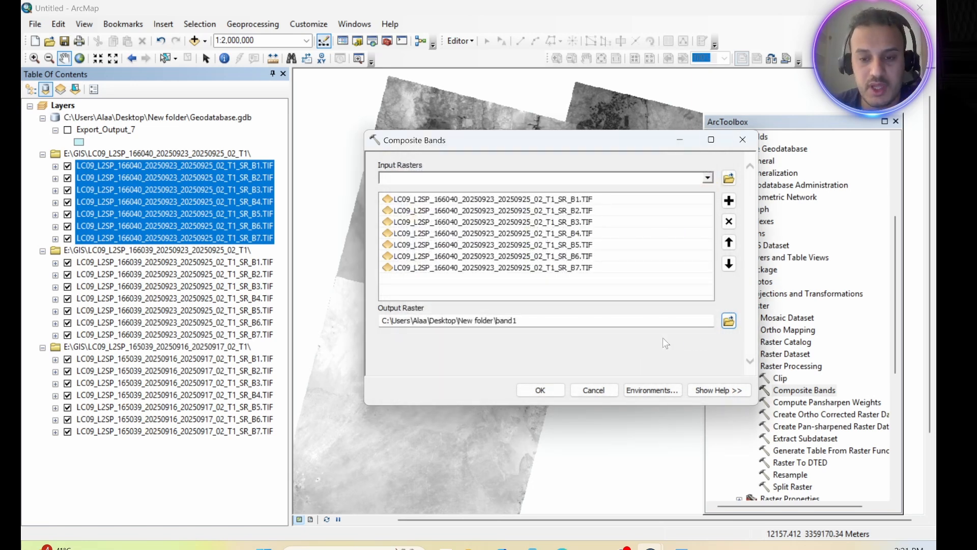
click(538, 390)
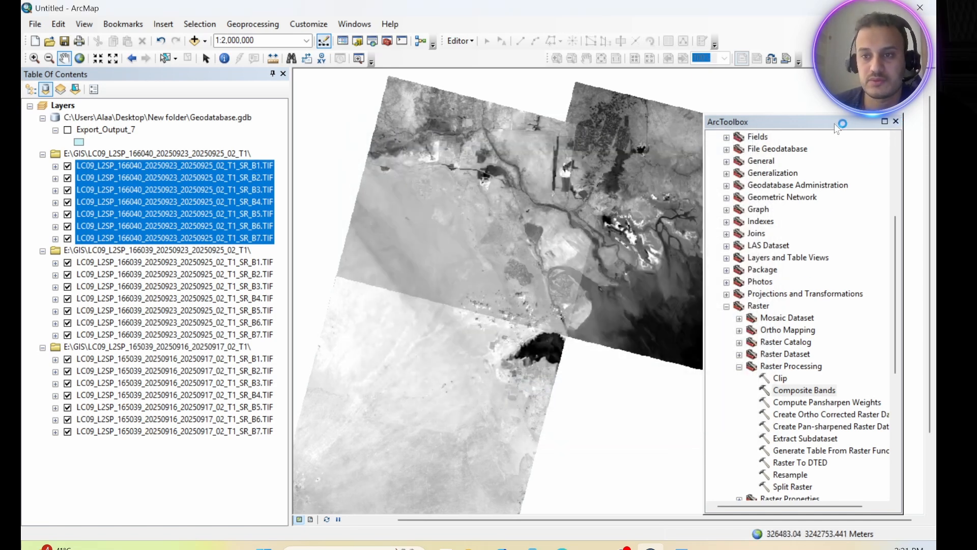
click(896, 122)
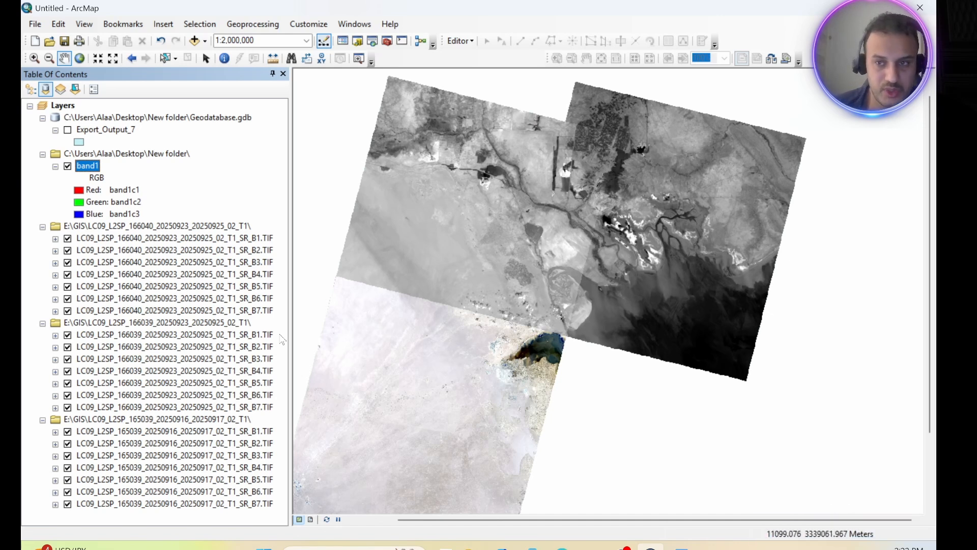
Reopen Composite Bands and add bands B1 to B7 of the LC09_L2SP_166039 scene as its input rasters.
click(387, 41)
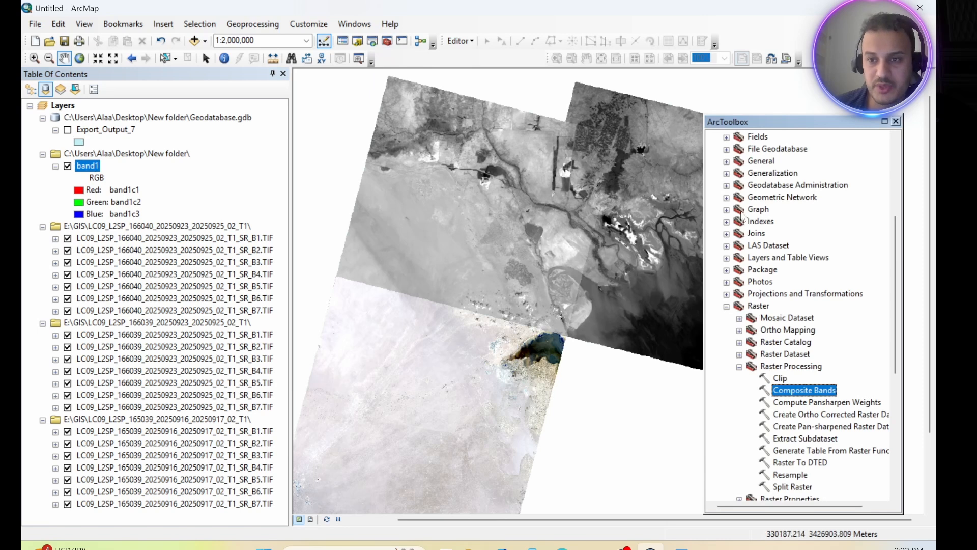
double_click(799, 390)
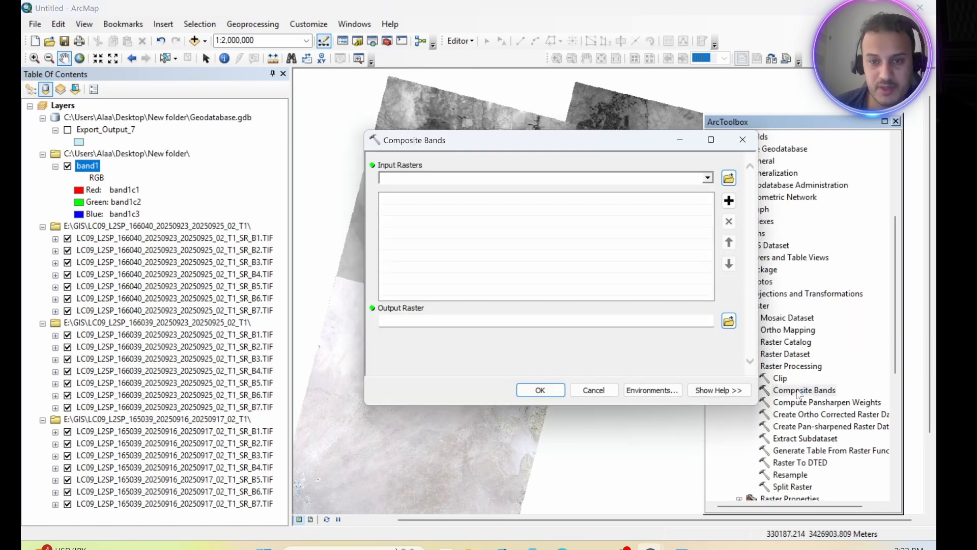
click(179, 336)
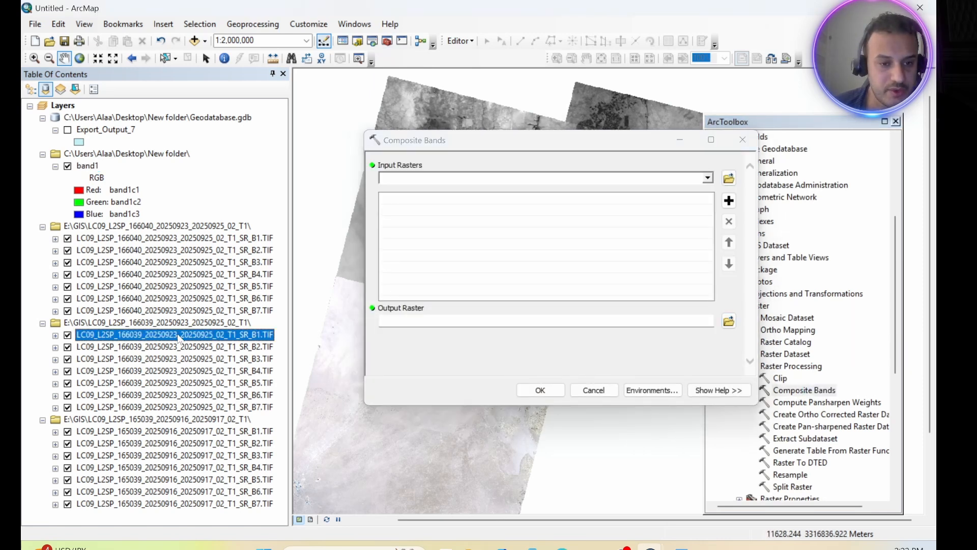
shift+click(198, 407)
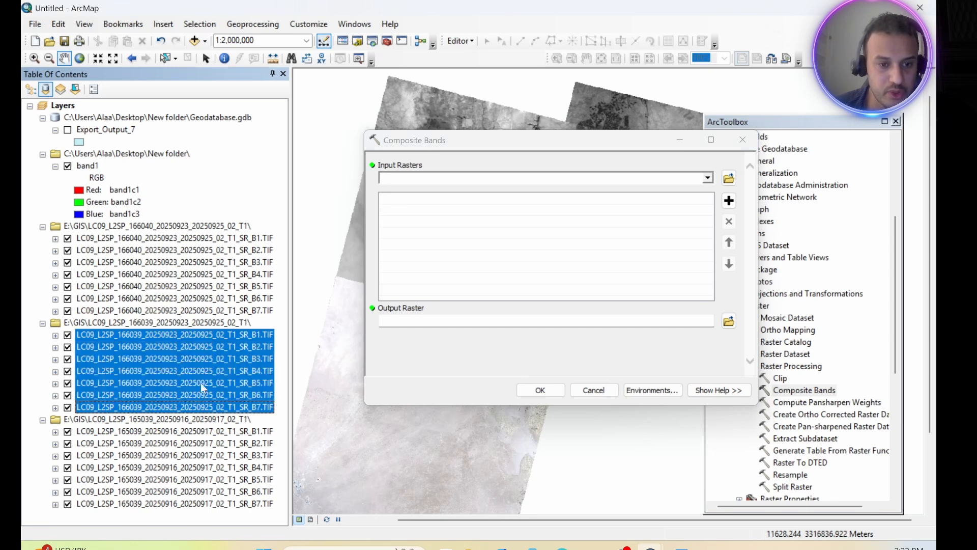
drag(194, 336, 460, 239)
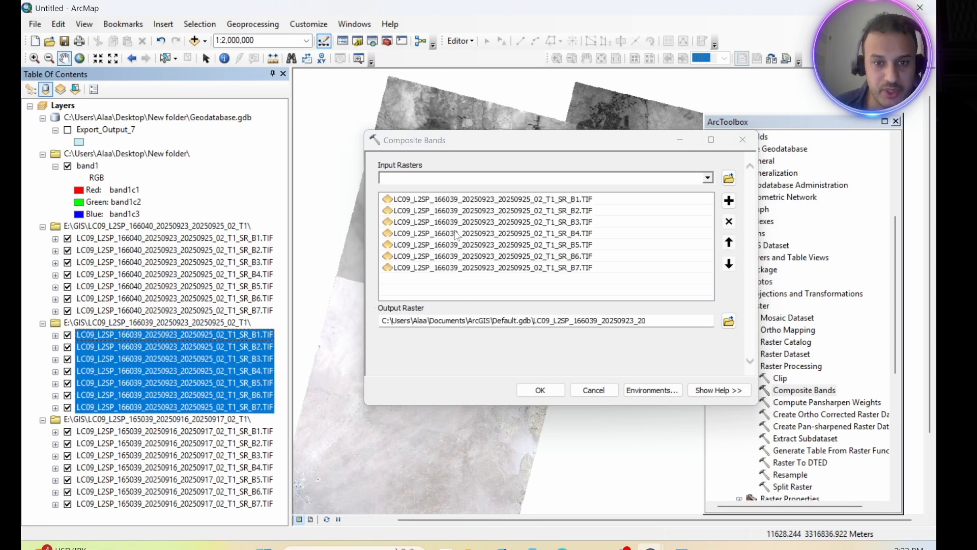
Set the output raster to band2 in the desktop's New folder, run the composite, and close ArcToolbox.
click(729, 320)
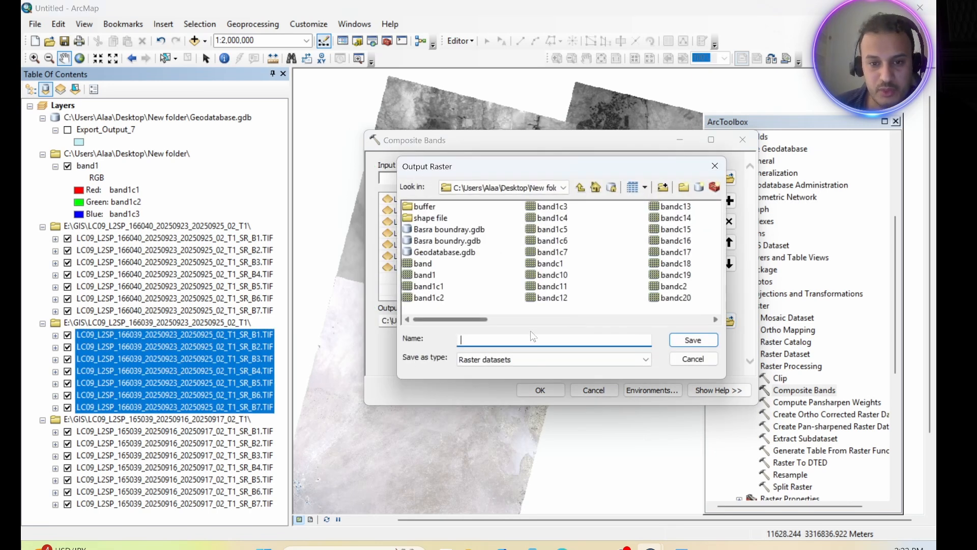
text(band)
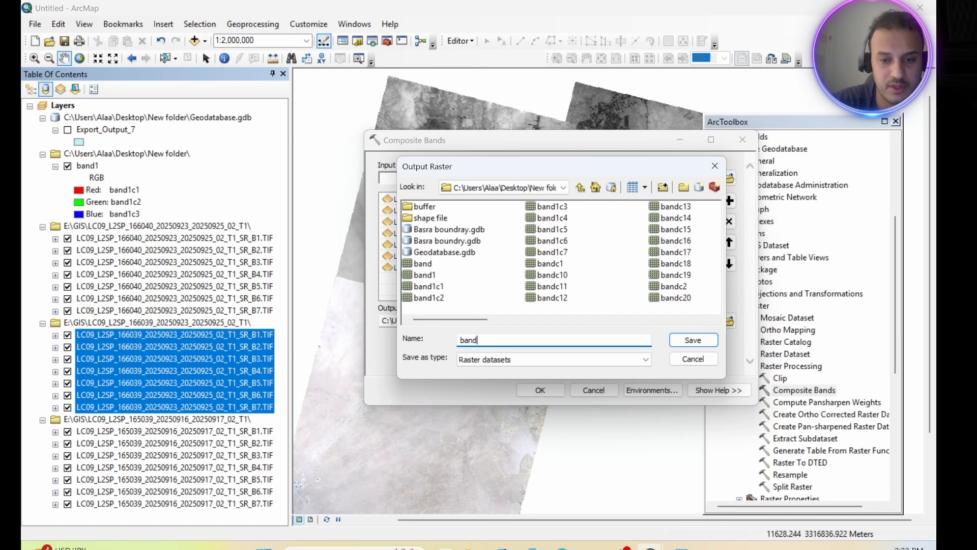
text(2)
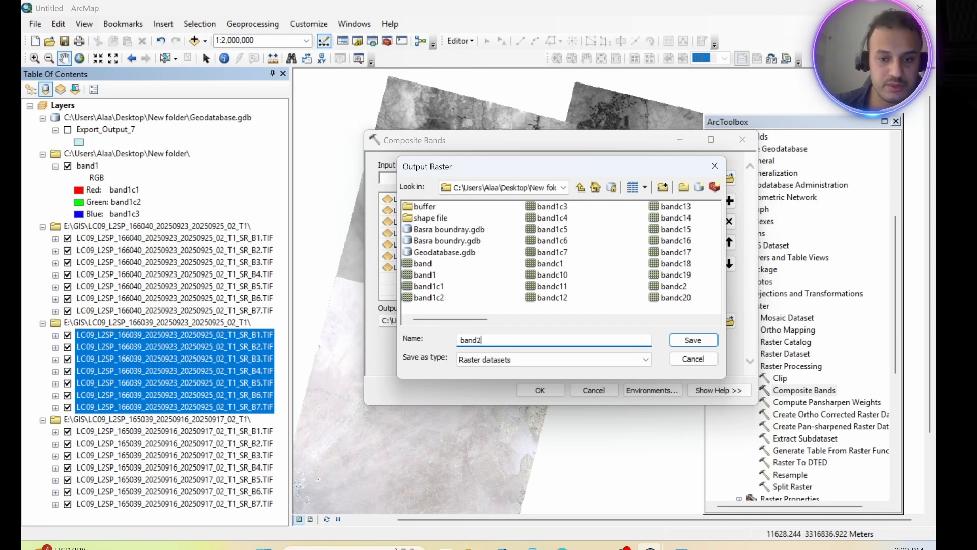
click(685, 340)
click(539, 390)
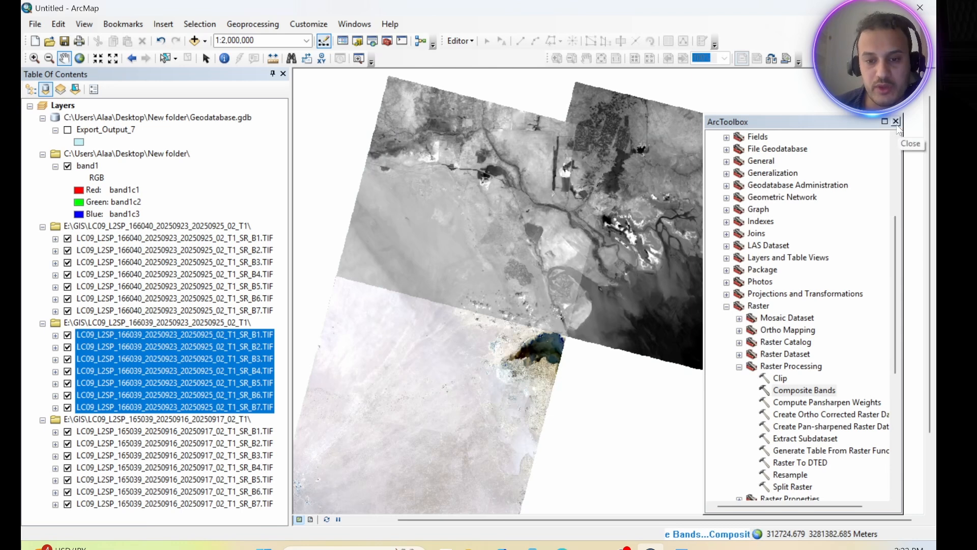
click(896, 121)
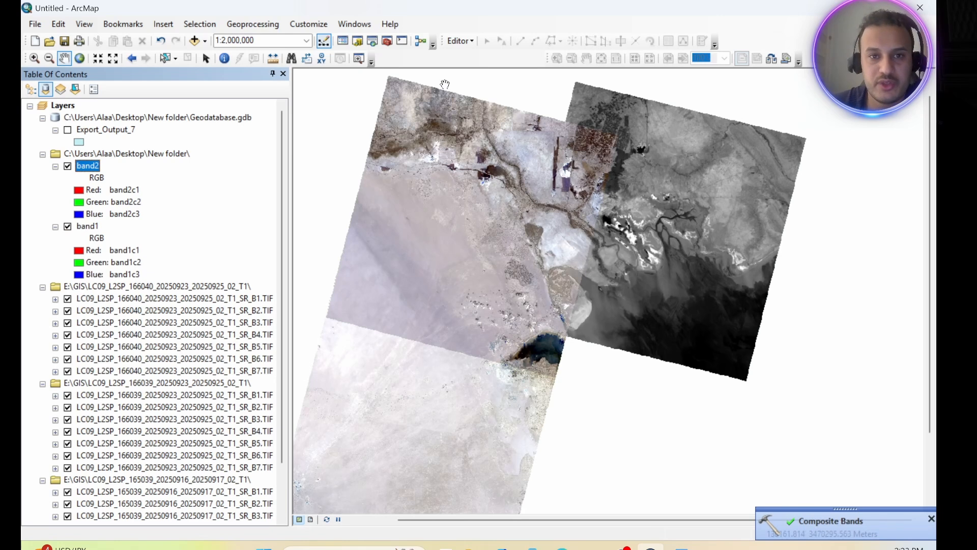
Reopen Composite Bands and add bands B1 to B7 of the LC09_L2SP_165039 scene as its input rasters.
click(387, 42)
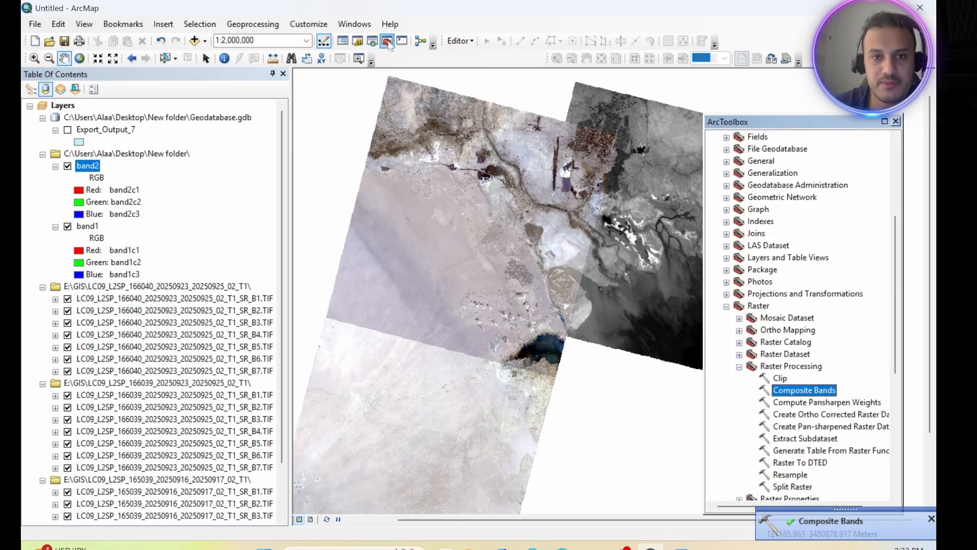
double_click(810, 391)
scroll(160, 411, down, 2)
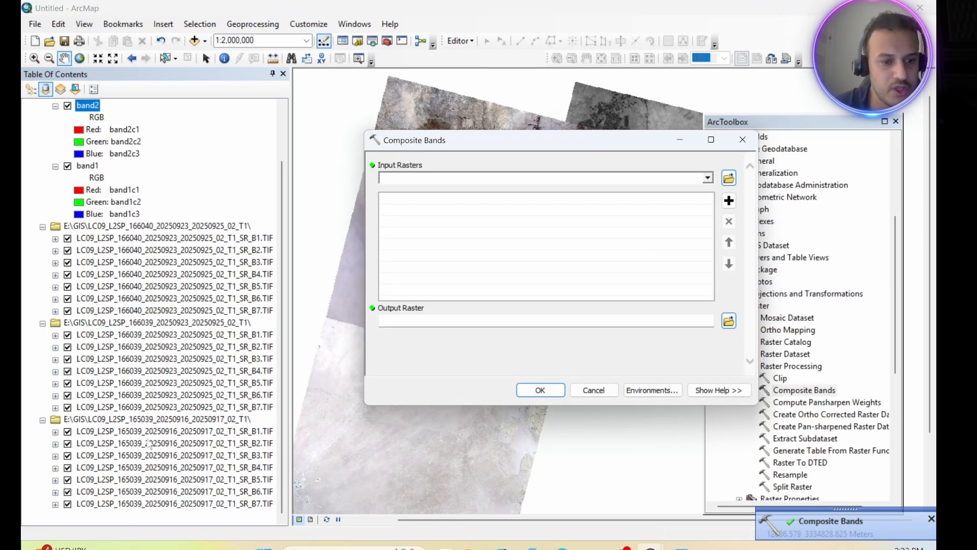
click(145, 431)
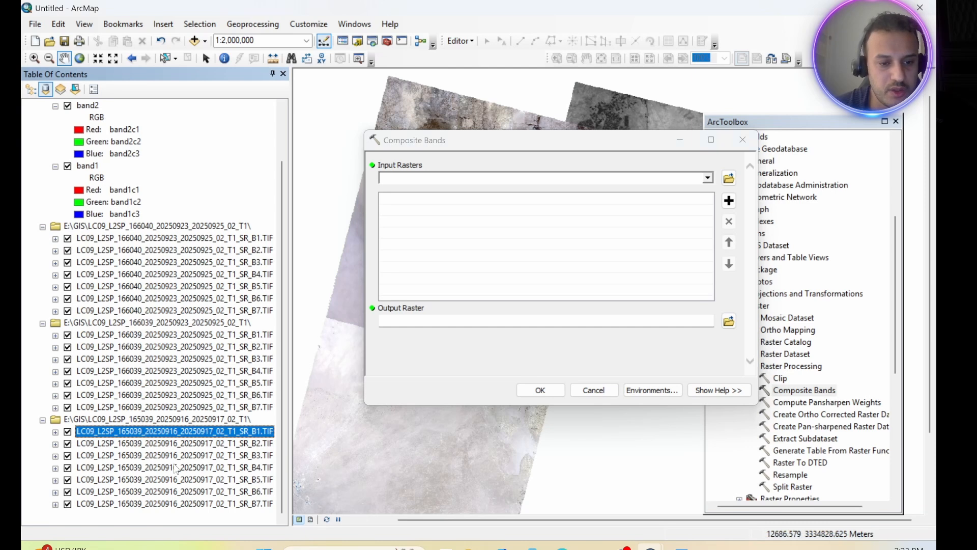
shift+click(173, 504)
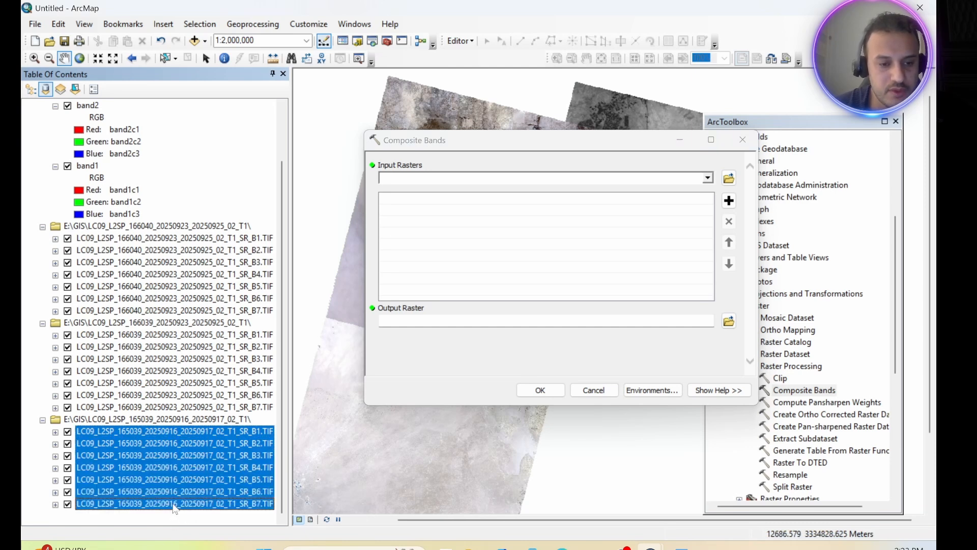
drag(444, 230, 446, 233)
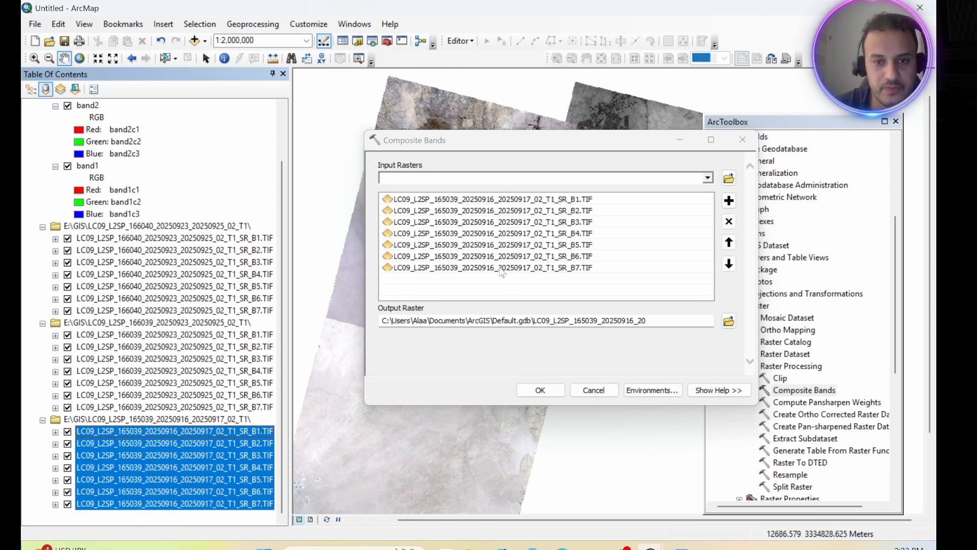
Save the output raster as band3 in the desktop's New folder, run the composite, and close ArcToolbox.
click(729, 321)
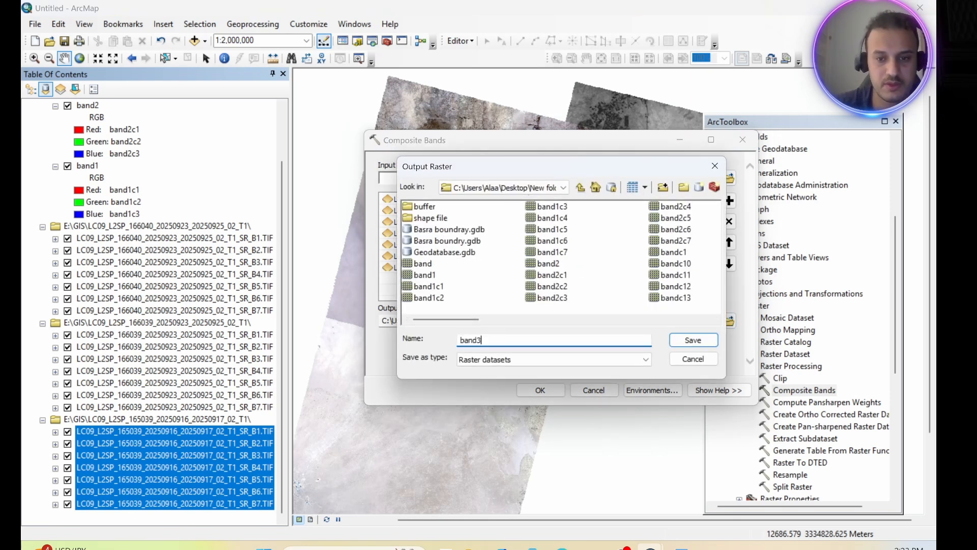
click(693, 340)
click(540, 389)
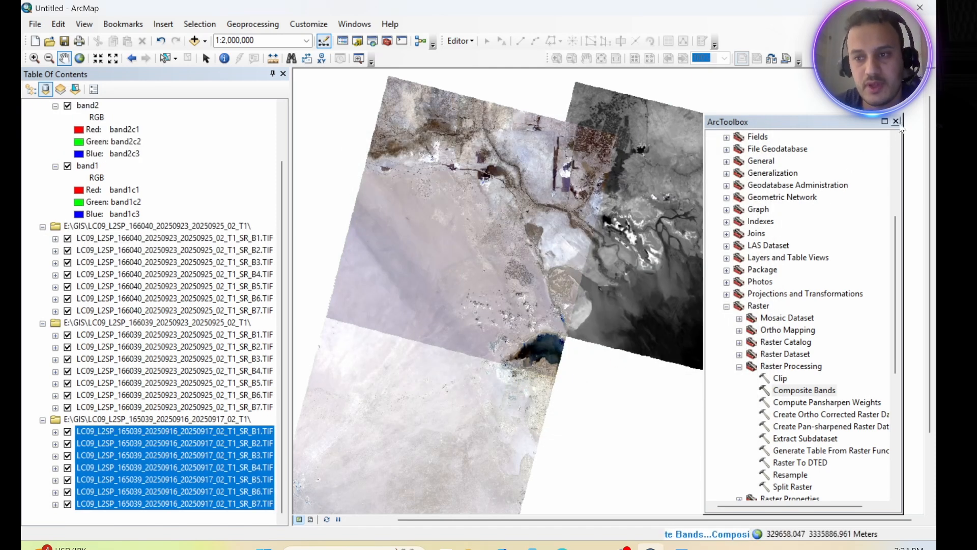
click(897, 122)
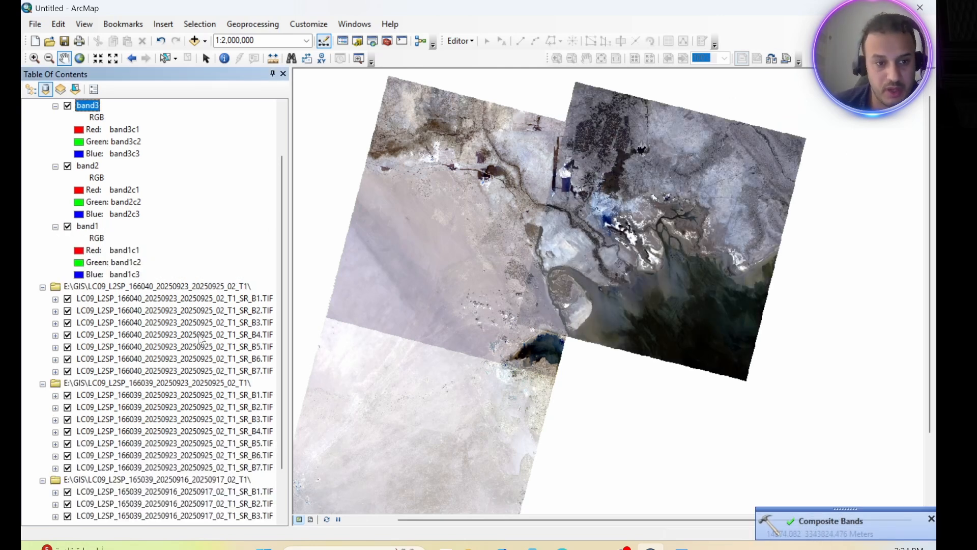
Remove the three source scene groups 166040, 166039 and 165039 with their single-band TIF layers from the map.
right_click(126, 286)
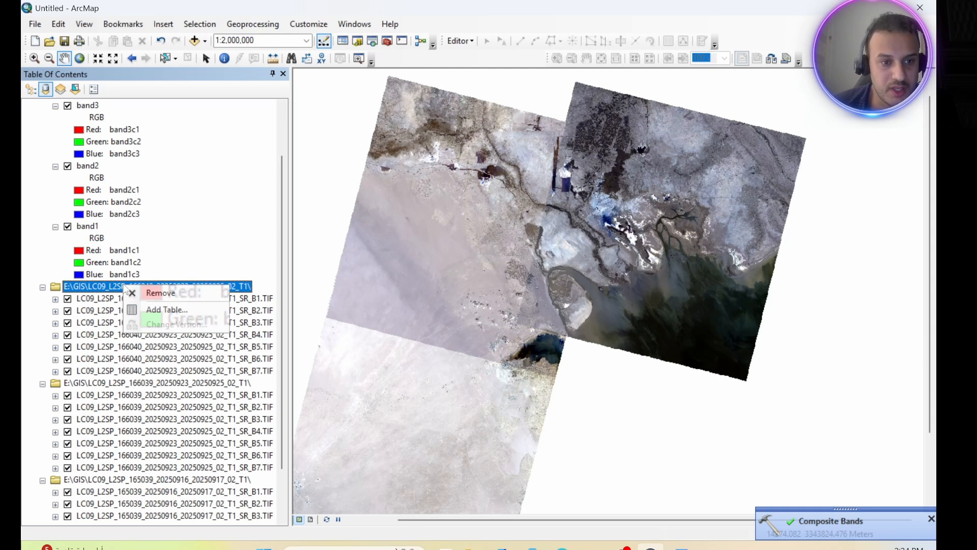
click(153, 294)
right_click(121, 326)
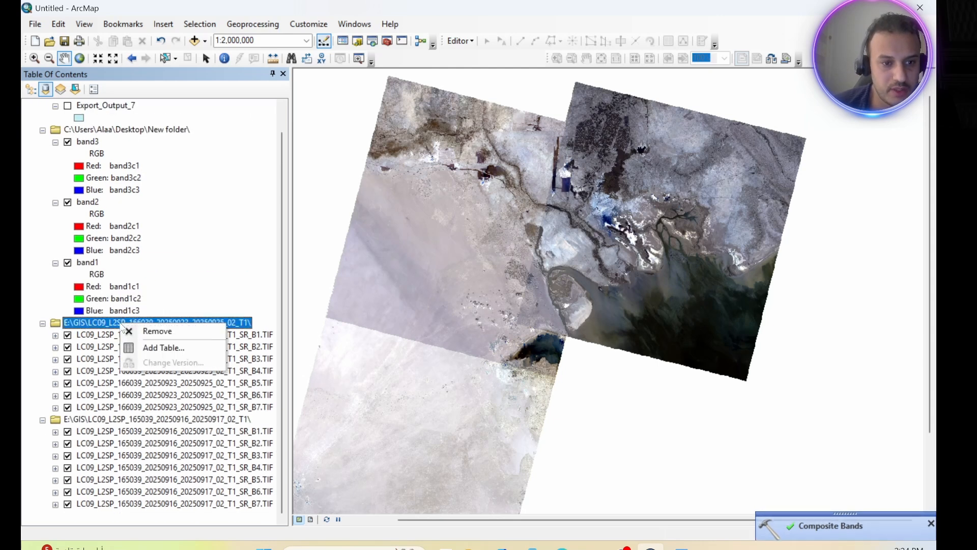
click(155, 329)
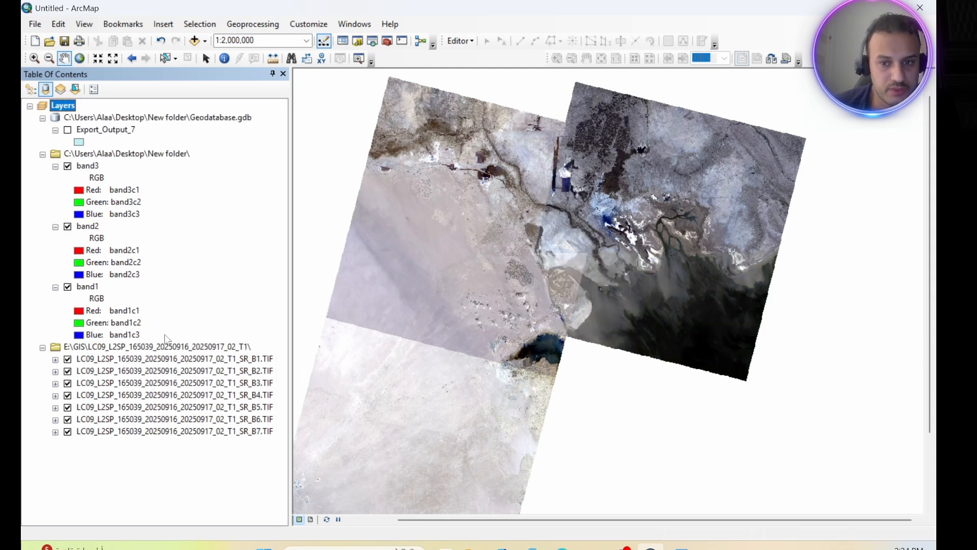
right_click(132, 347)
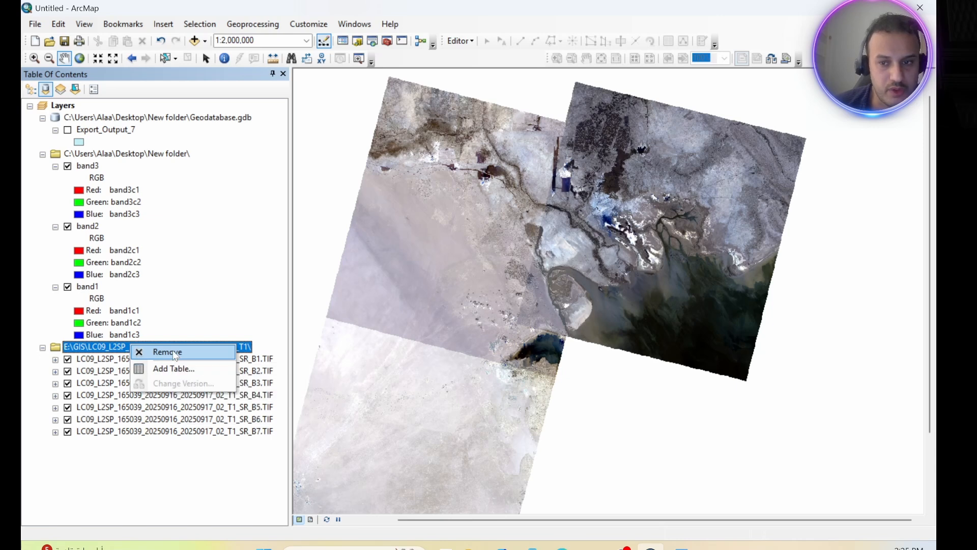
click(168, 352)
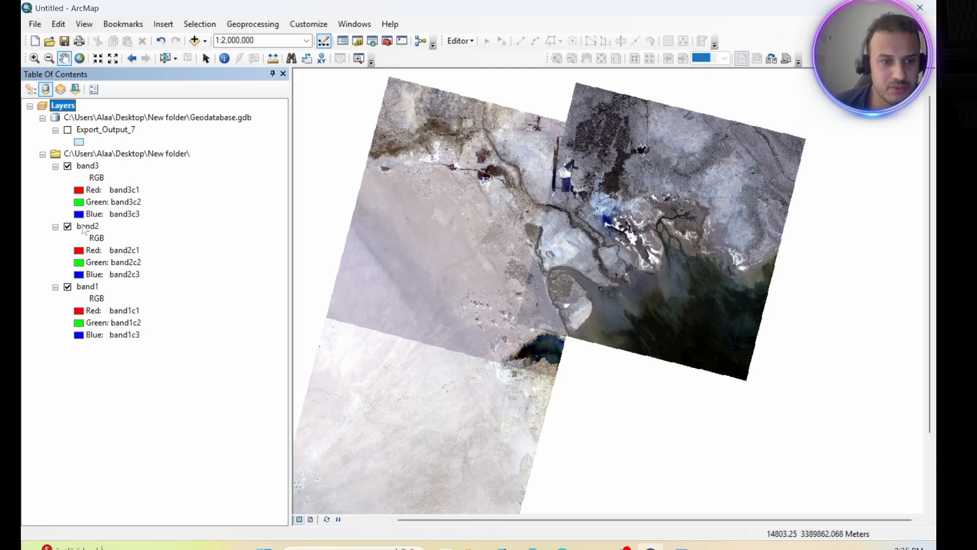
In the band2 layer's RGB composite symbology, assign band2c2 to the red channel and band2c6 to the green channel.
click(84, 226)
right_click(81, 224)
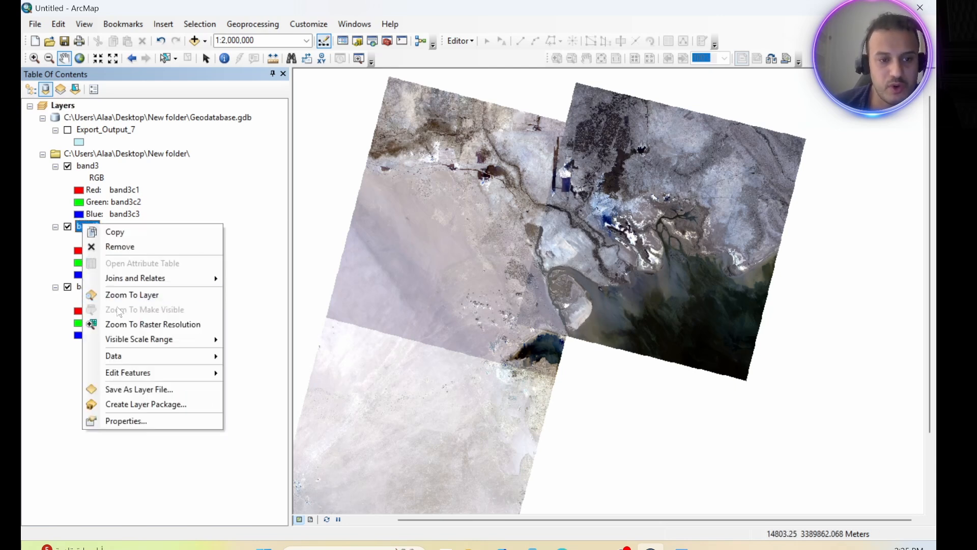
click(128, 419)
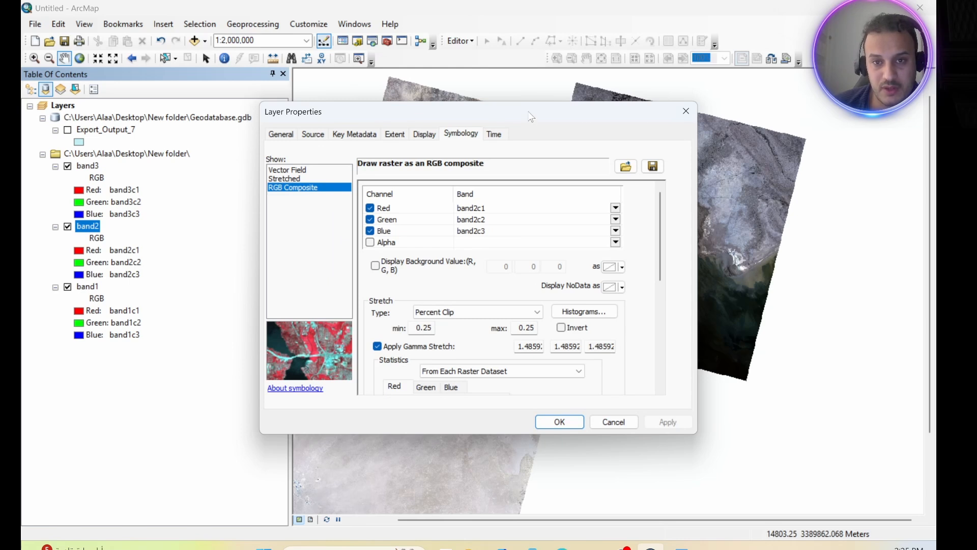
drag(531, 117, 300, 194)
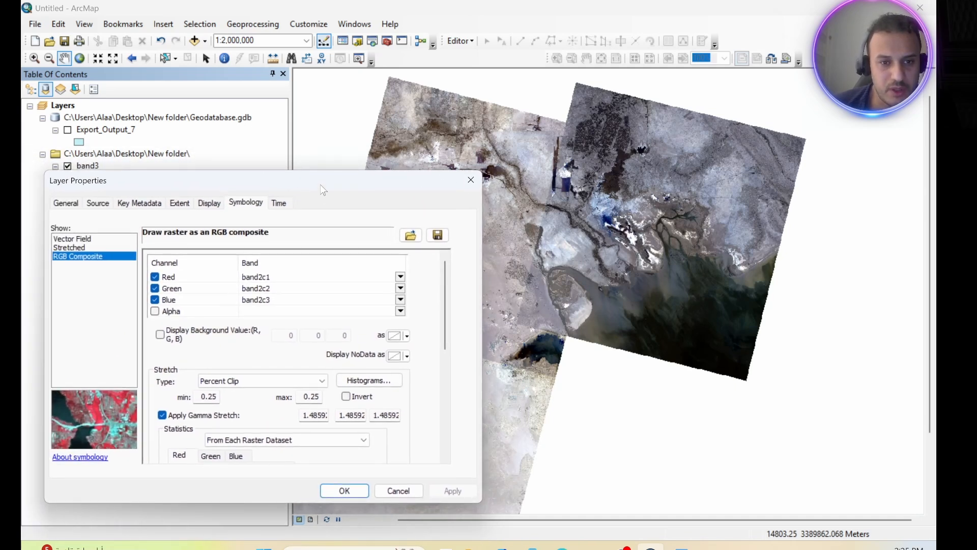
mouse_move(308, 176)
mouse_down()
mouse_move(293, 195)
mouse_move(284, 168)
mouse_move(291, 176)
mouse_up()
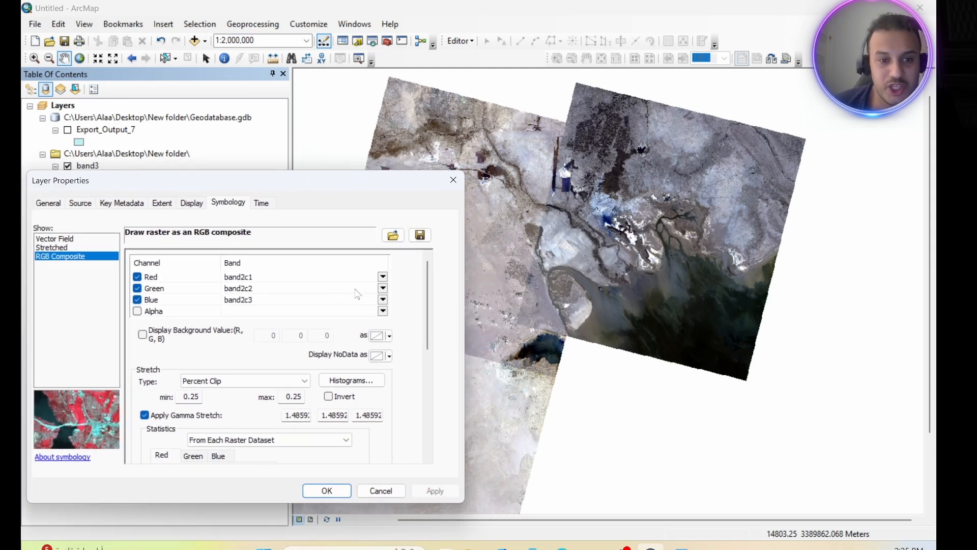
click(382, 277)
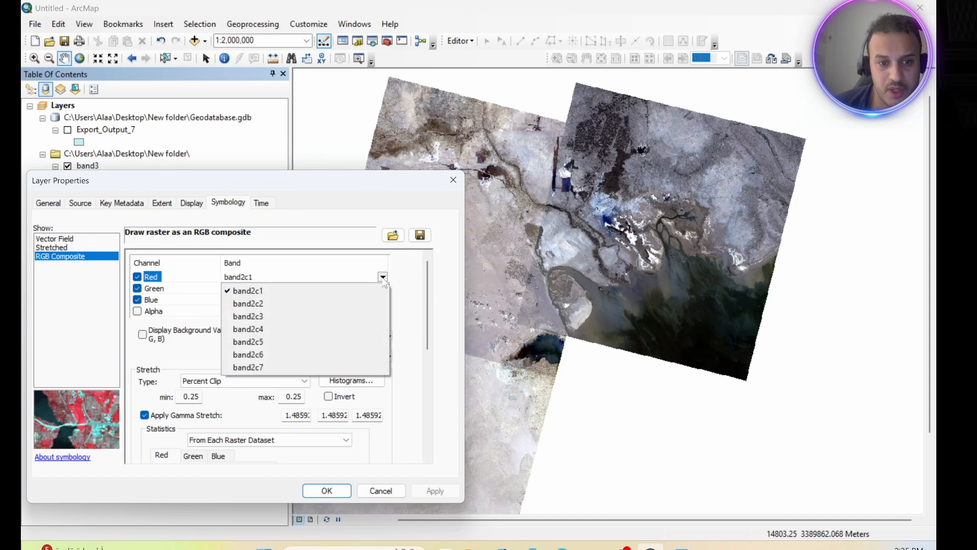
click(261, 304)
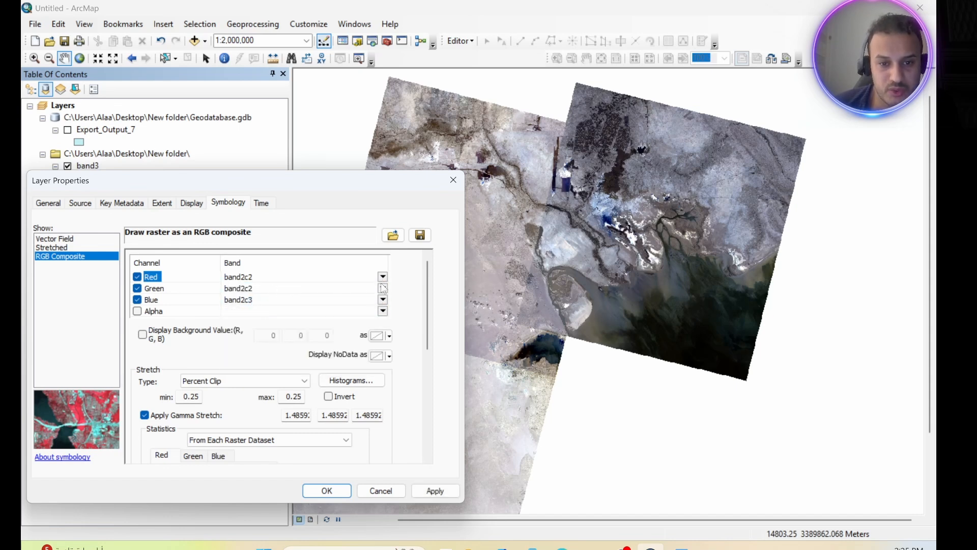
click(383, 288)
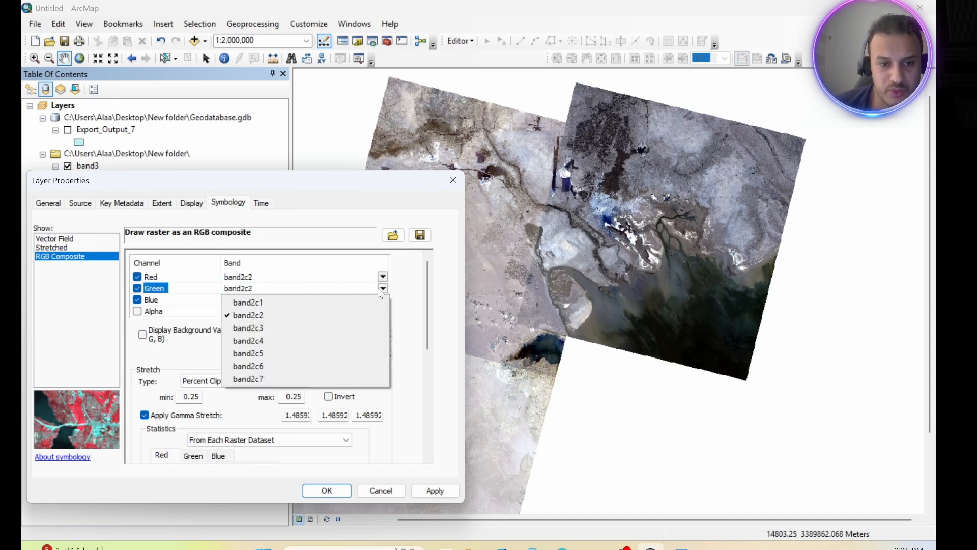
click(262, 366)
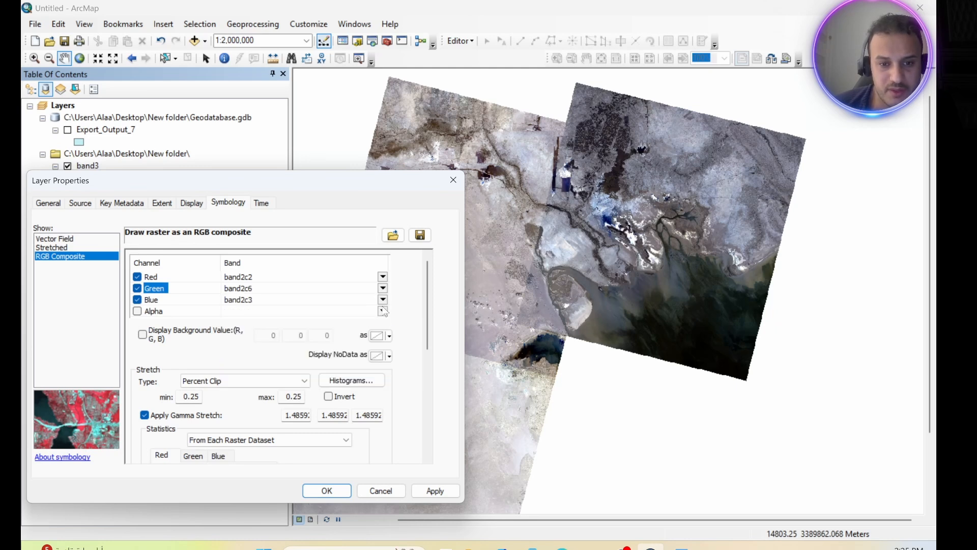
Assign band2c7 to the alpha channel of the band2 layer, leave alpha unchecked, and apply the symbology changes.
click(383, 311)
click(258, 401)
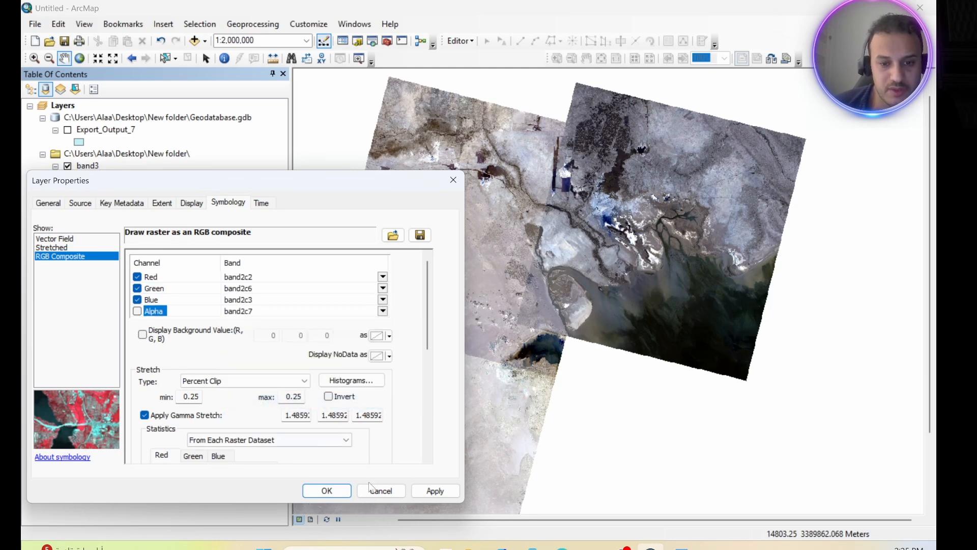
click(435, 490)
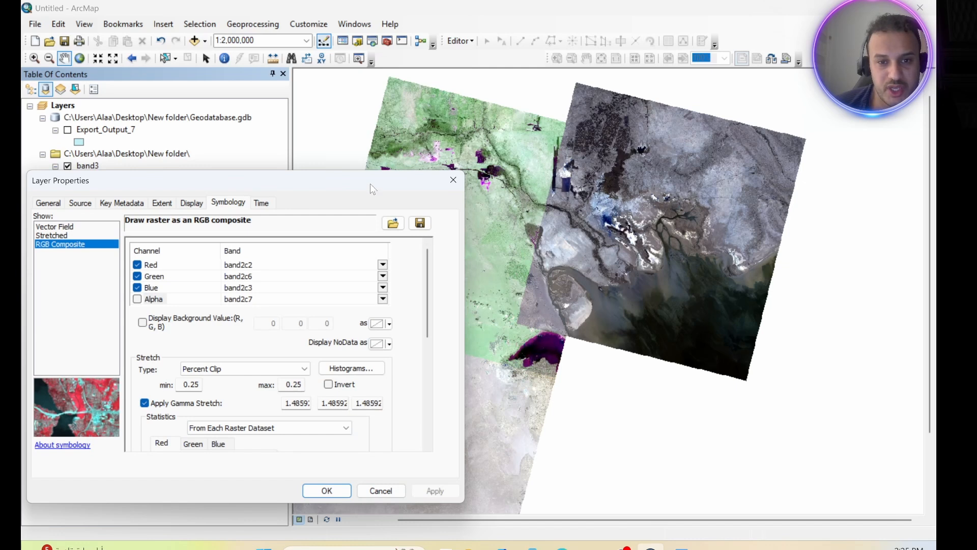
drag(370, 185, 291, 120)
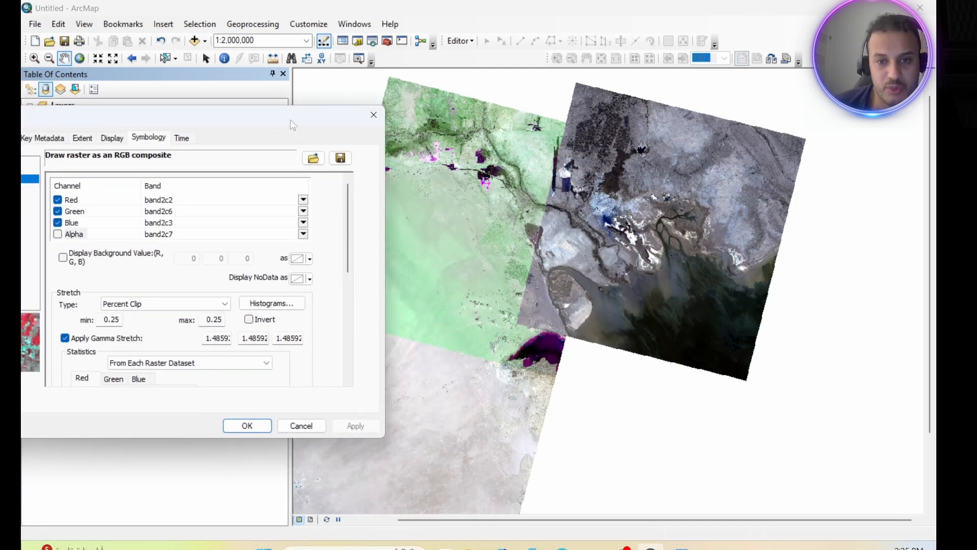
click(245, 428)
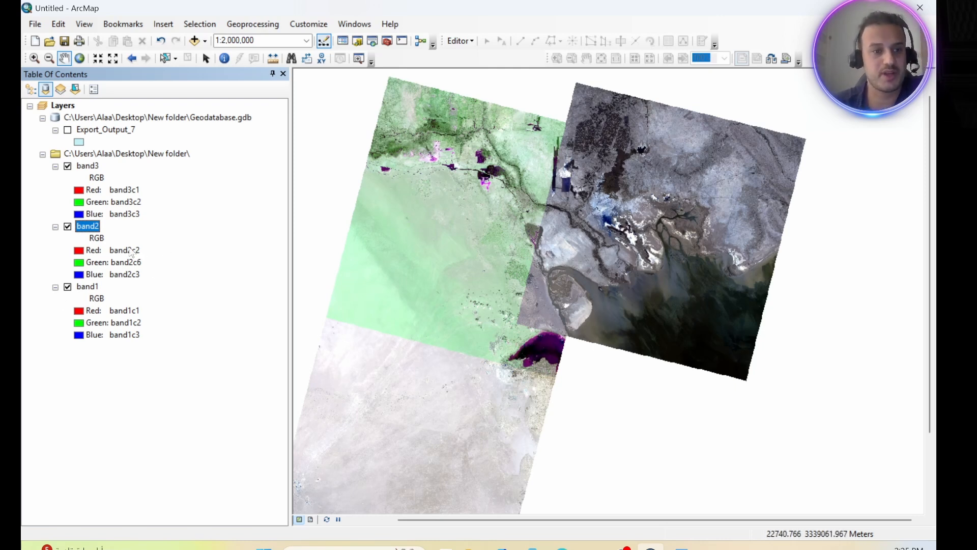
In the band3 layer's RGB composite symbology, keep band3c1 on the red channel and assign band3c4 to the green channel.
ctrl+click(86, 167)
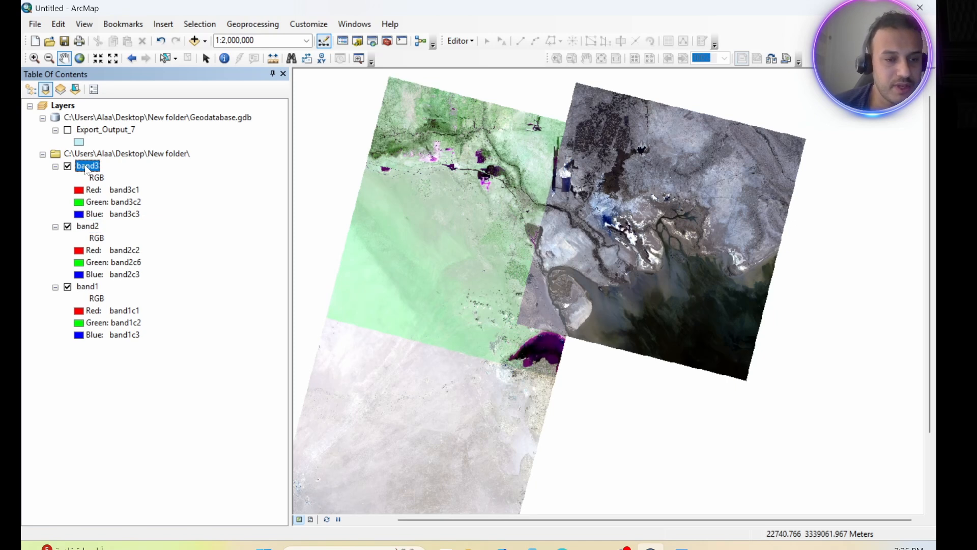
right_click(86, 168)
click(127, 362)
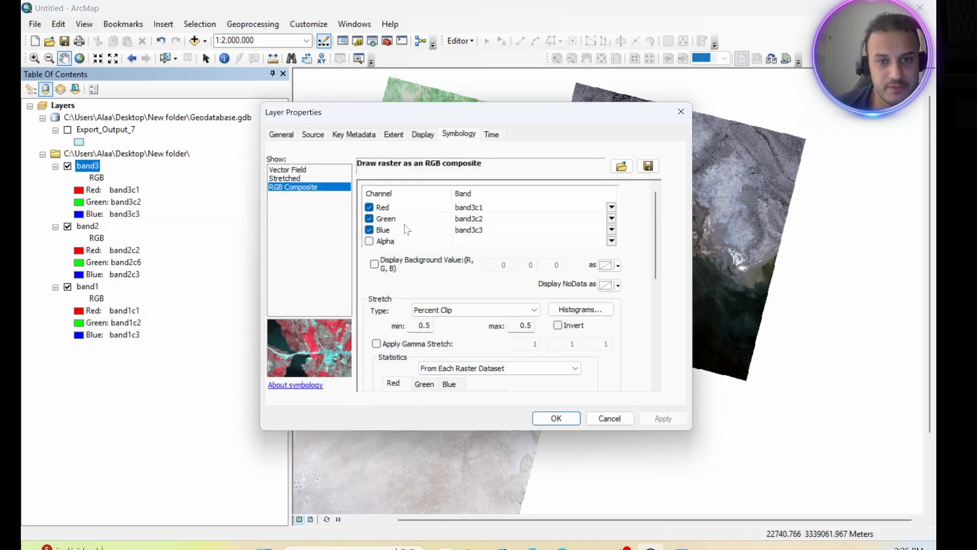
drag(544, 118, 506, 119)
drag(322, 125, 318, 122)
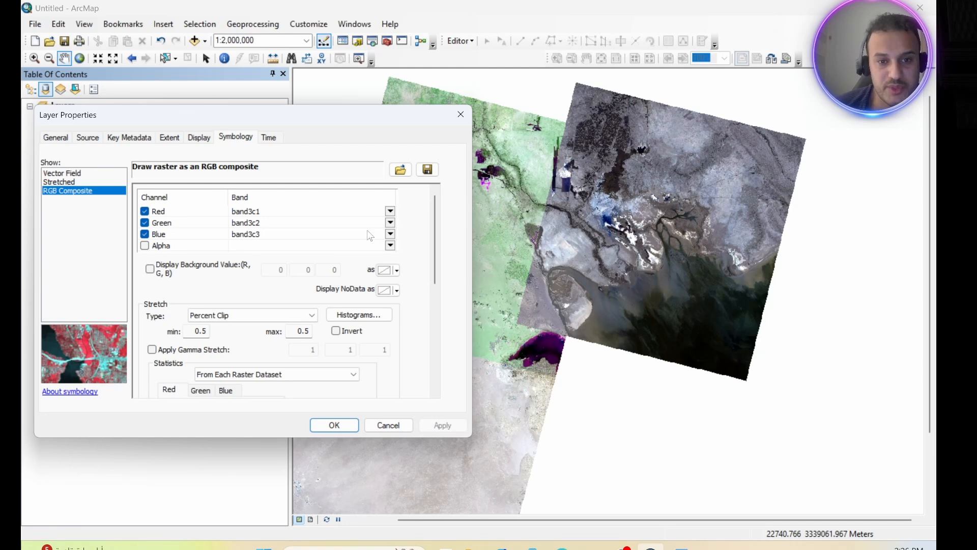
click(391, 212)
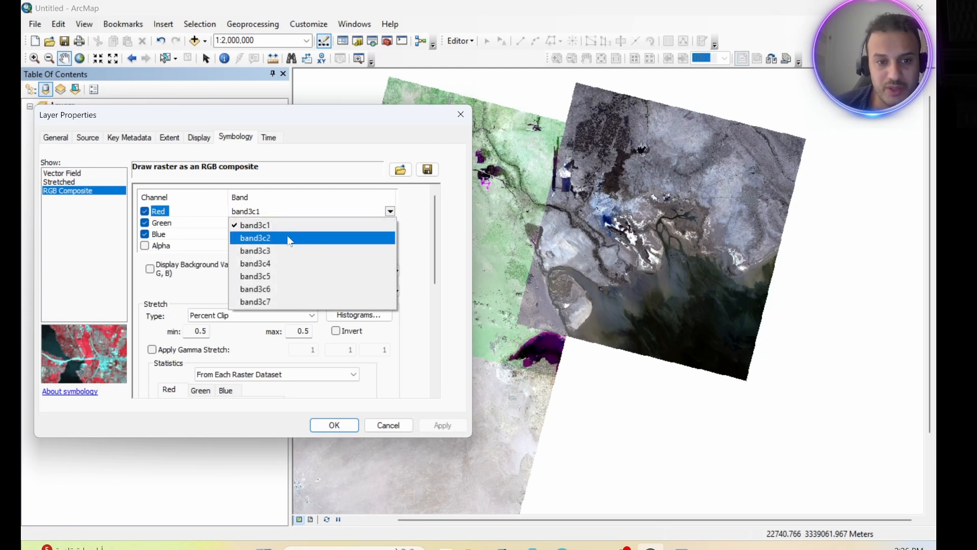
click(306, 210)
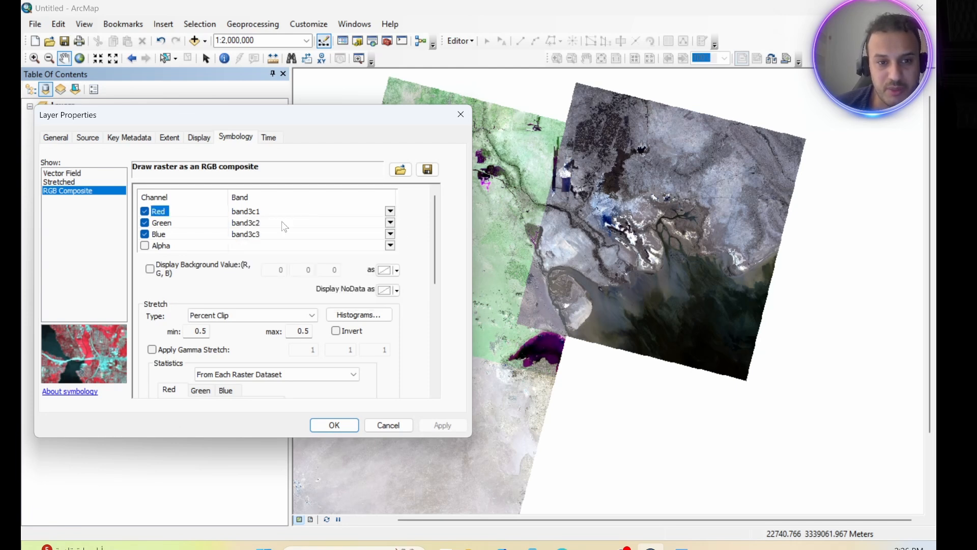
click(390, 222)
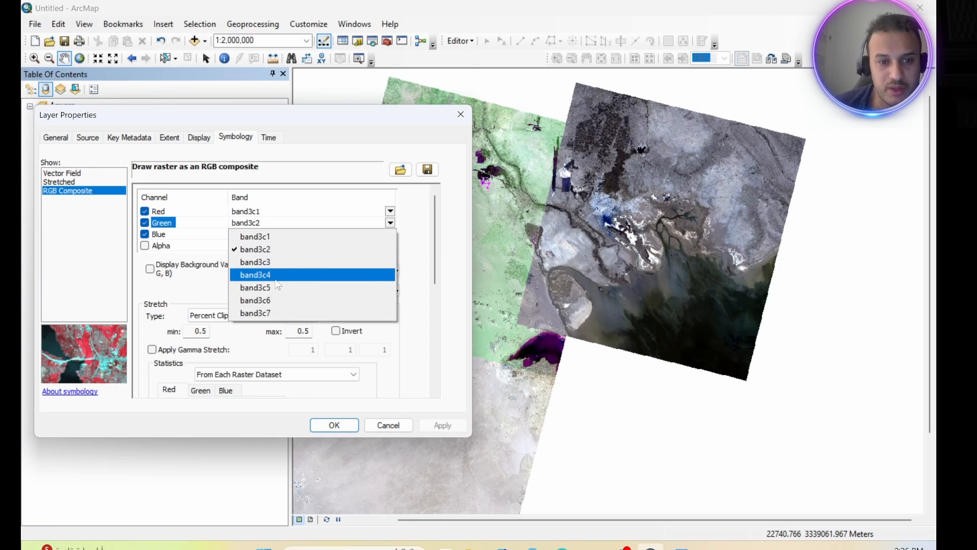
click(394, 264)
Assign band3c7 to the blue channel of the band3 layer and apply the symbology changes.
click(390, 234)
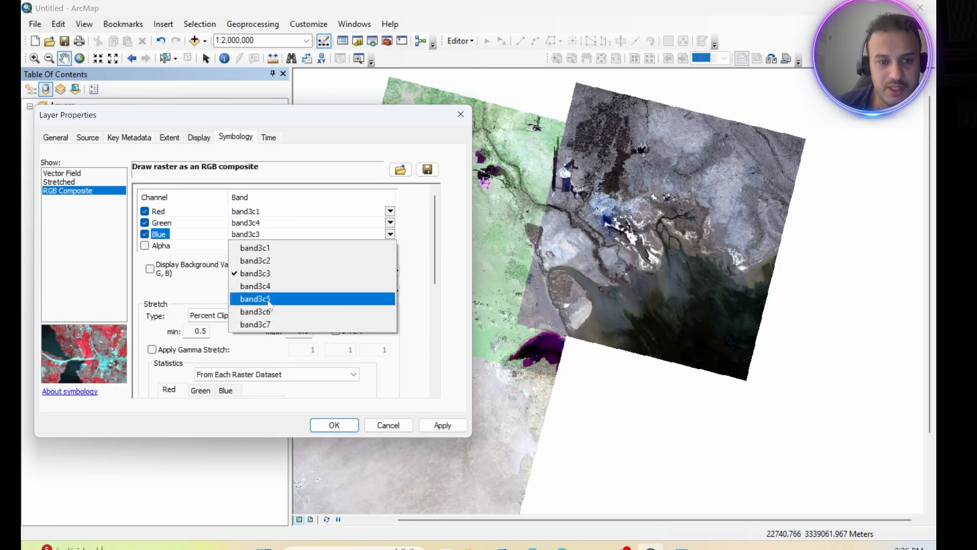
click(268, 324)
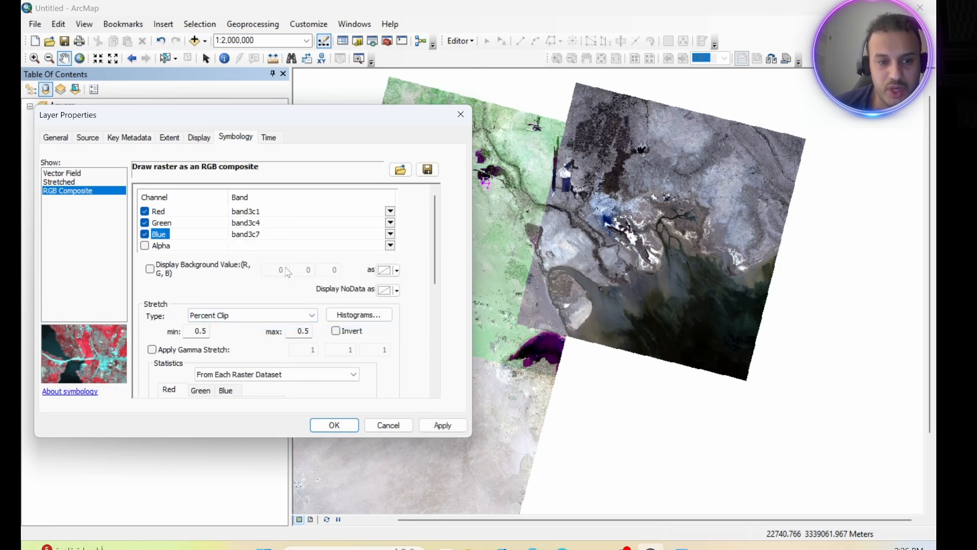
click(439, 426)
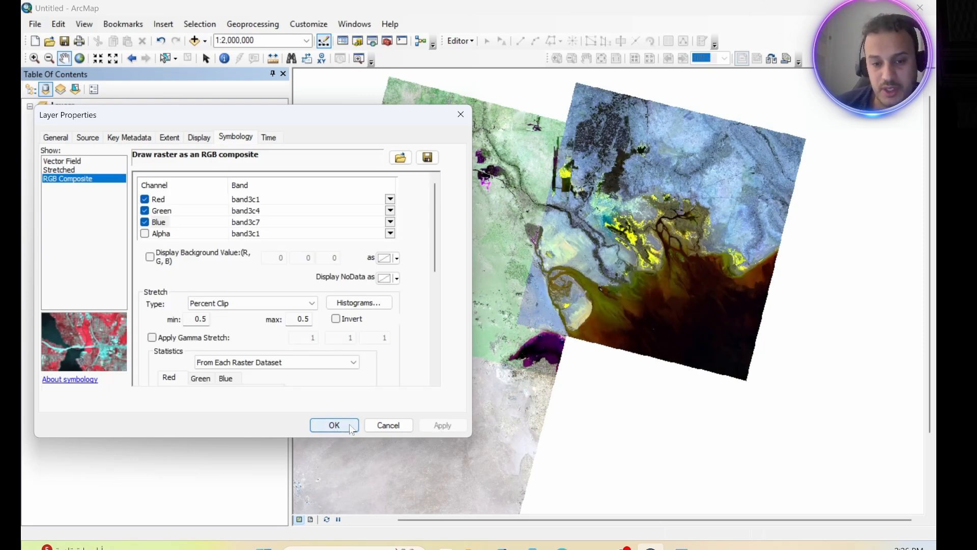
click(334, 425)
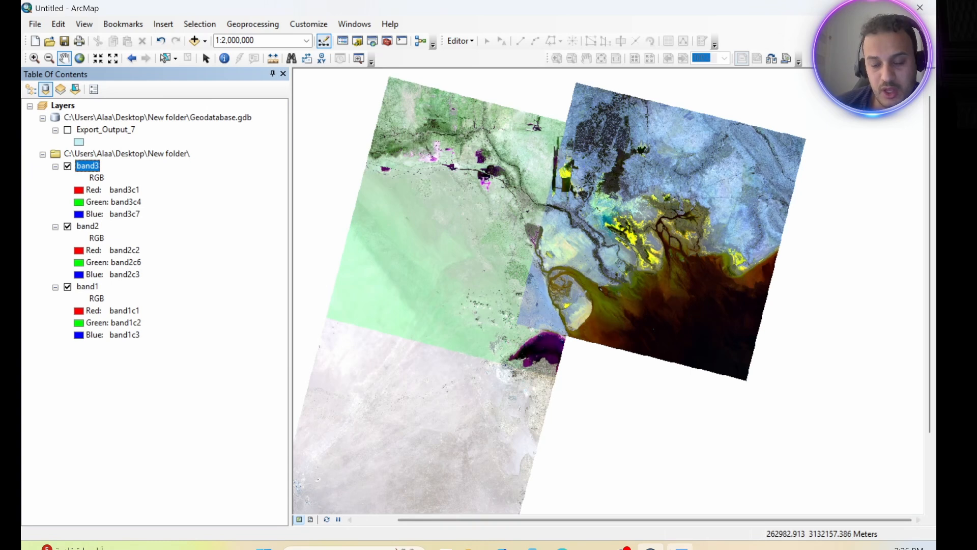
Check the band combination notes in Word, return to ArcMap, and assign band1c7 to the red channel in the band1 layer's RGB composite symbology.
click(678, 546)
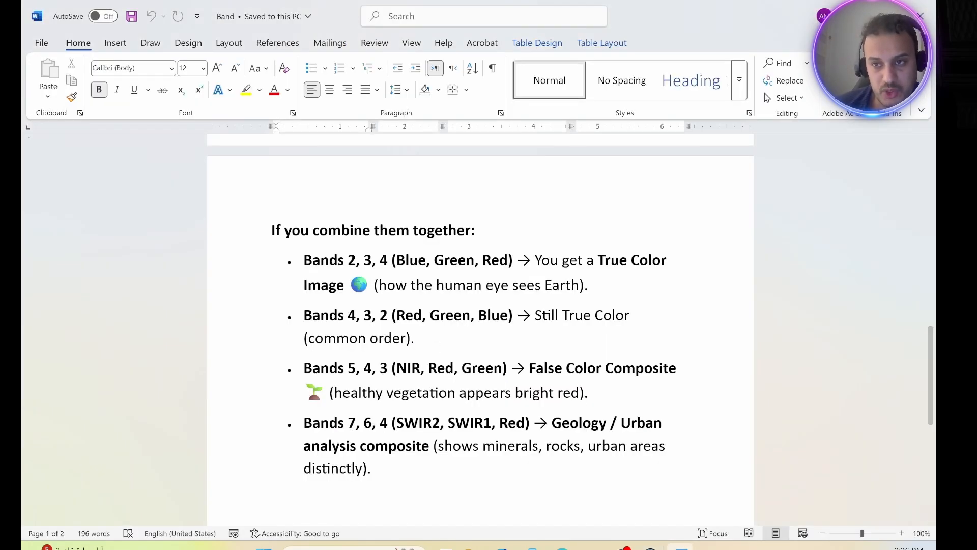
click(650, 547)
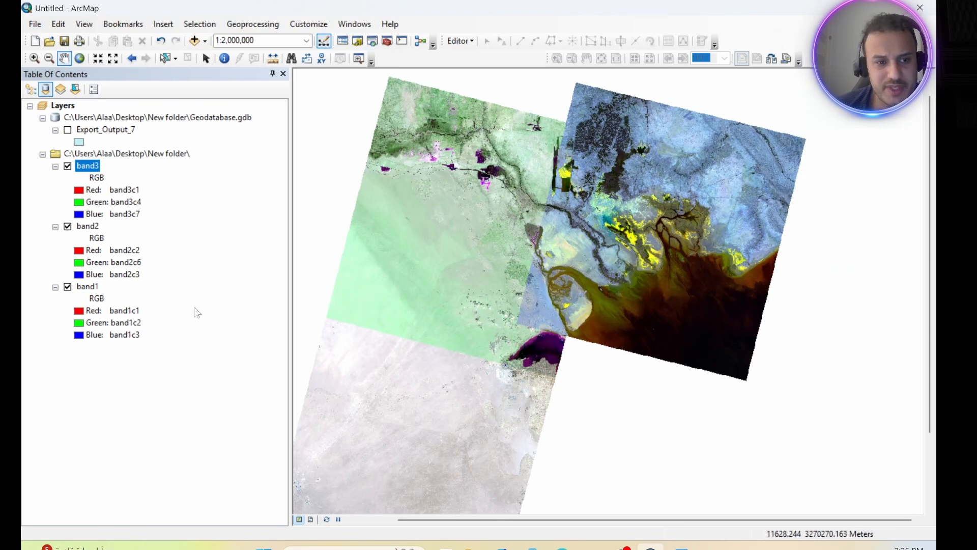
right_click(86, 286)
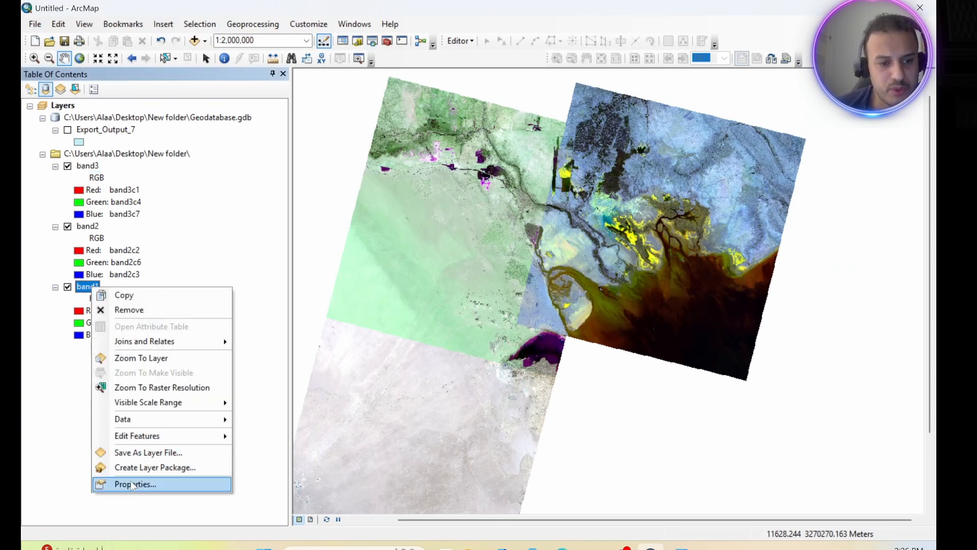
click(137, 483)
drag(525, 112, 321, 88)
click(412, 184)
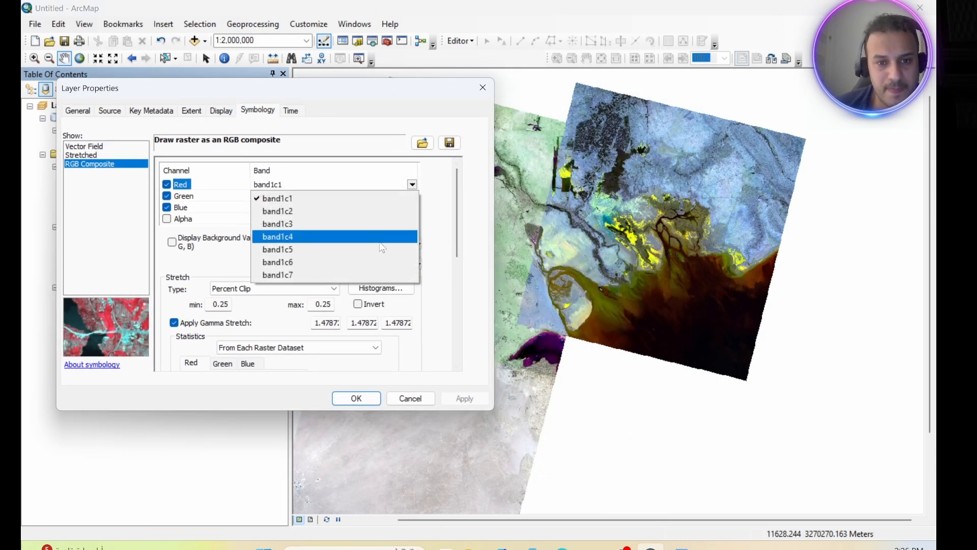
click(294, 275)
Assign band1c6 to the green channel and band1c4 to the blue channel of the band1 layer, and apply the symbology changes.
click(412, 196)
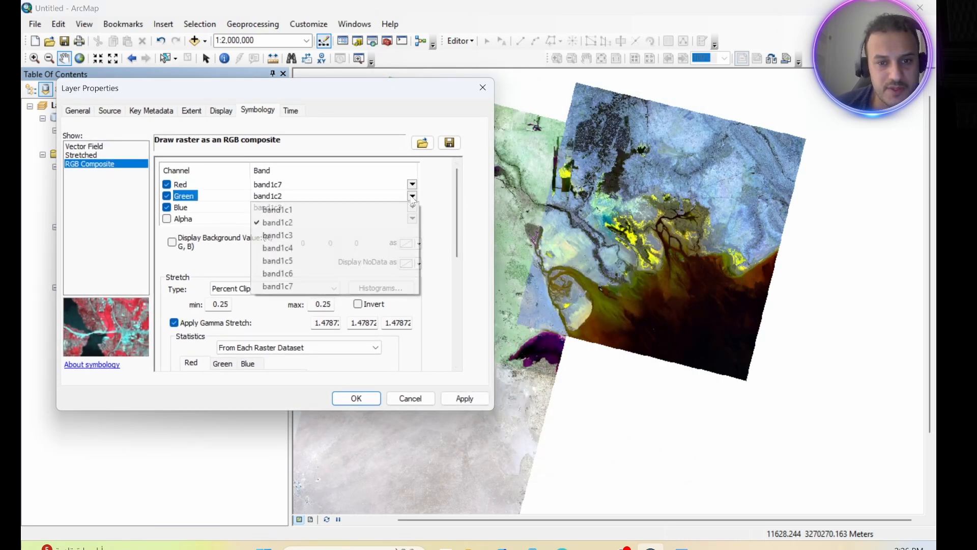
click(293, 275)
click(412, 207)
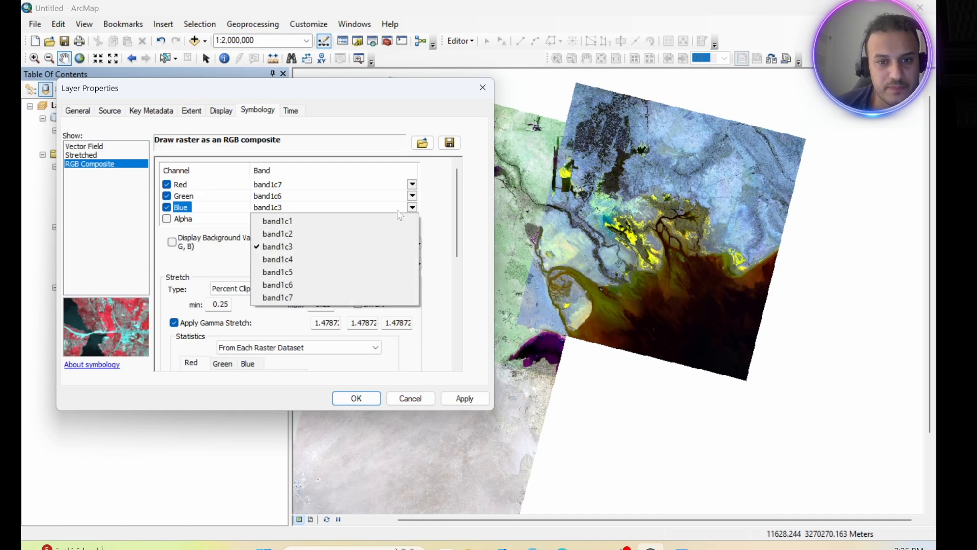
click(294, 259)
click(463, 398)
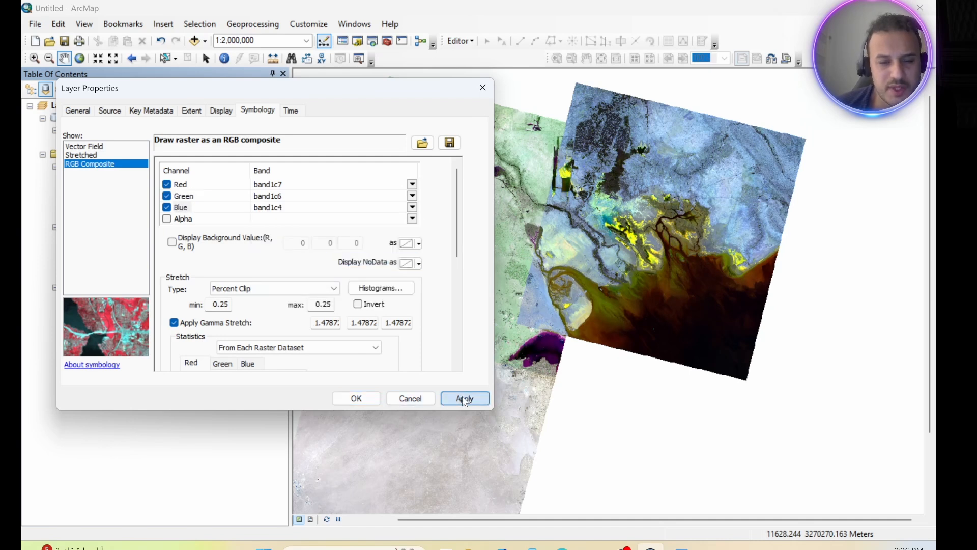
click(356, 398)
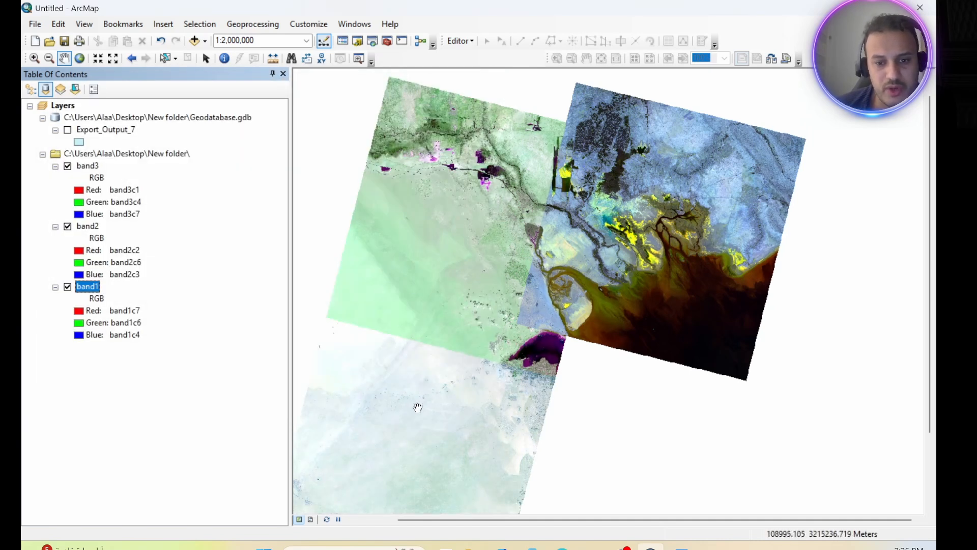
Collapse the legend of the Export_Output_7 boundary layer and display the layer over the composite scenes.
drag(434, 402, 481, 374)
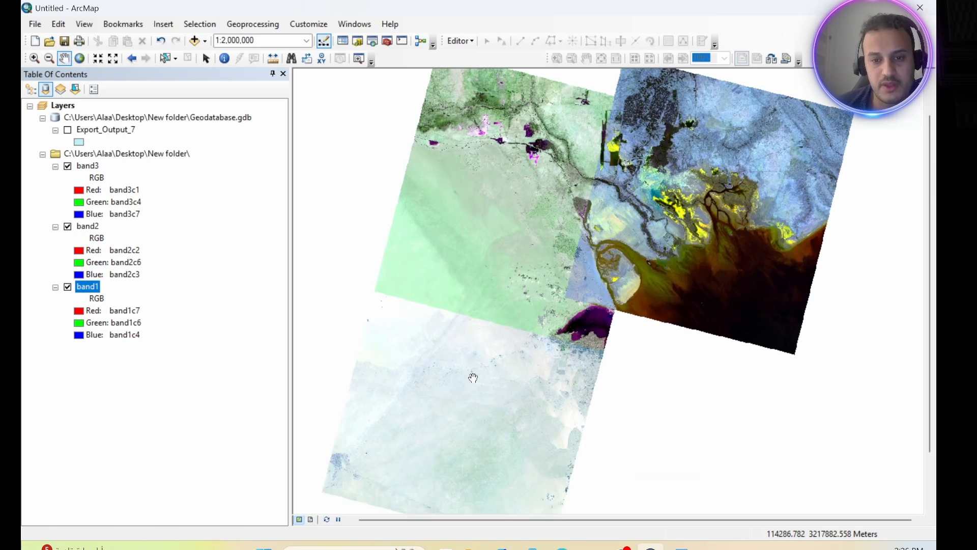
drag(520, 274, 487, 288)
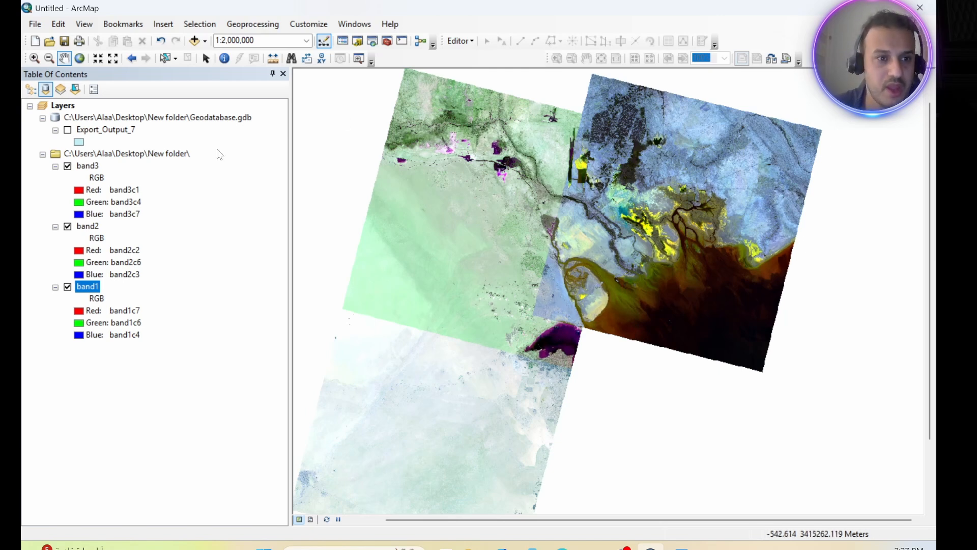
click(56, 130)
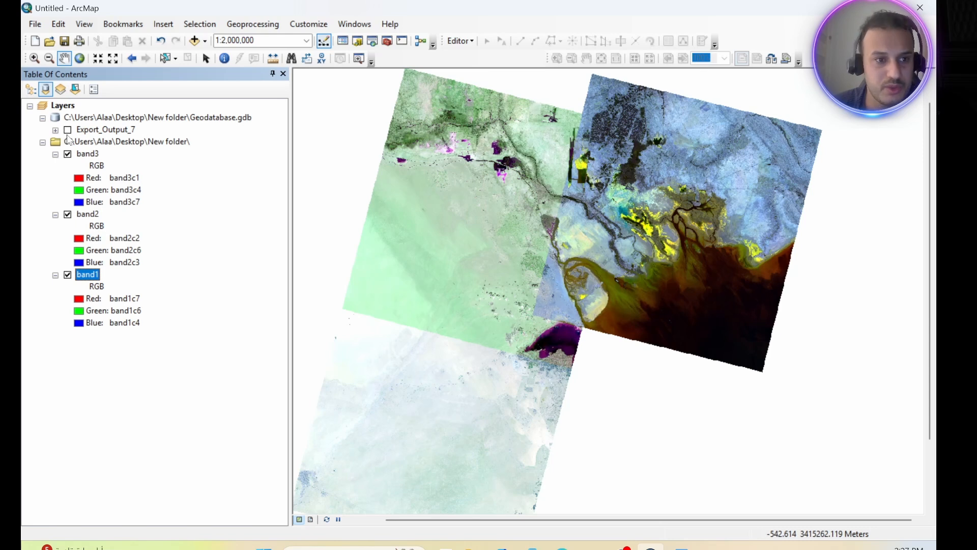
click(68, 130)
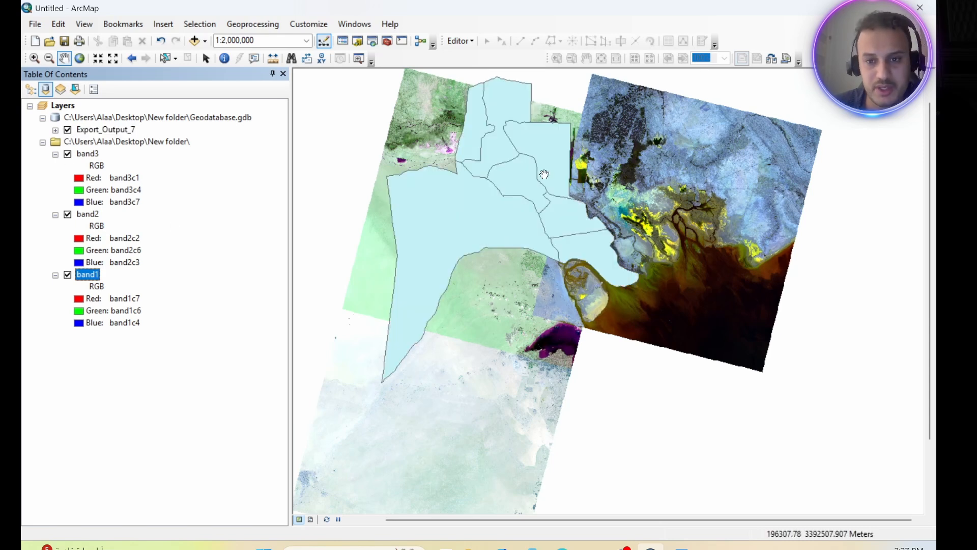
drag(513, 200, 514, 232)
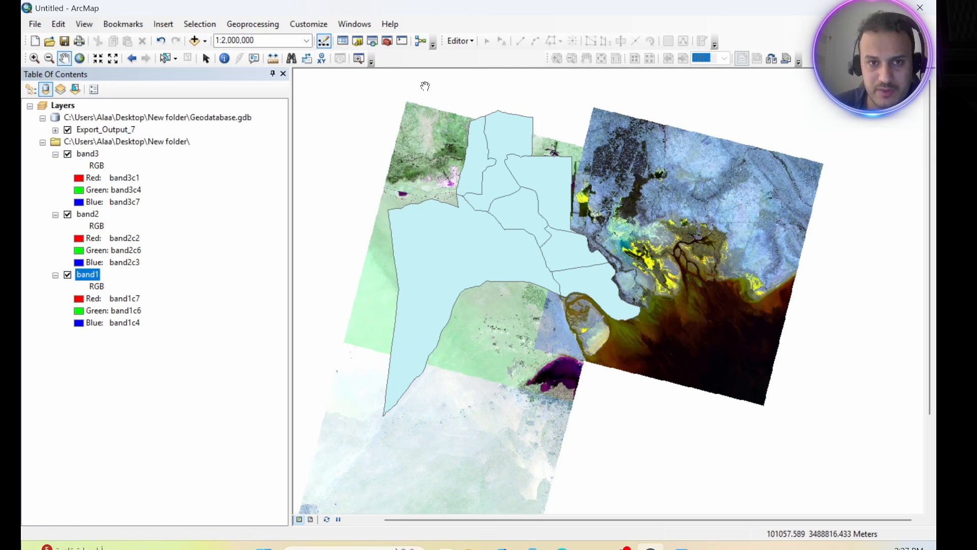
Start the Extract by Mask tool from the Spatial Analyst Extraction toolset in ArcToolbox, and close ArcToolbox.
click(387, 41)
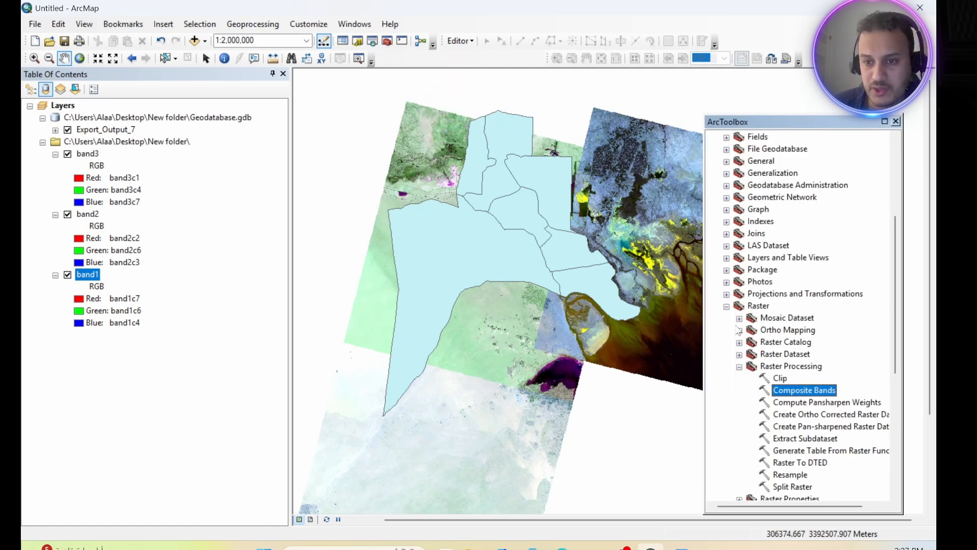
click(726, 306)
scroll(754, 464, down, 2)
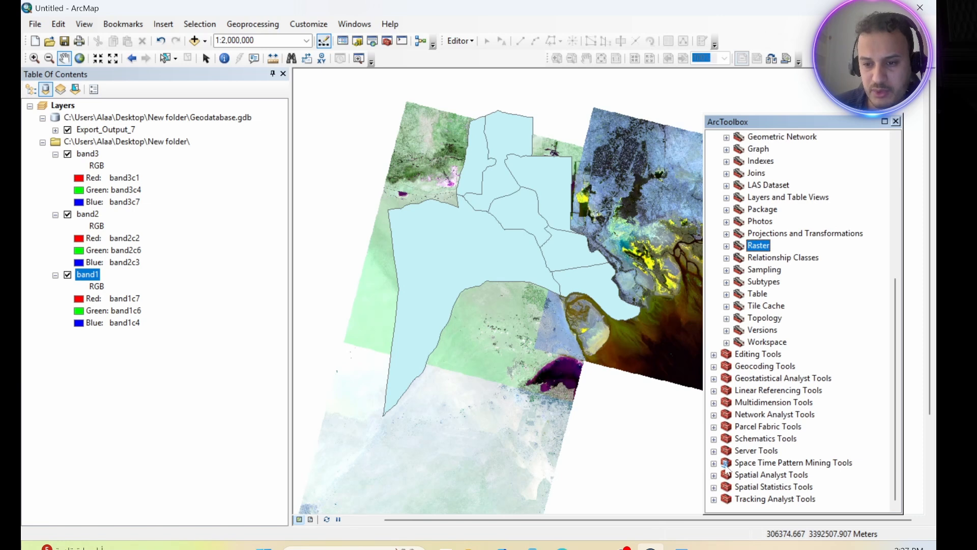
click(714, 475)
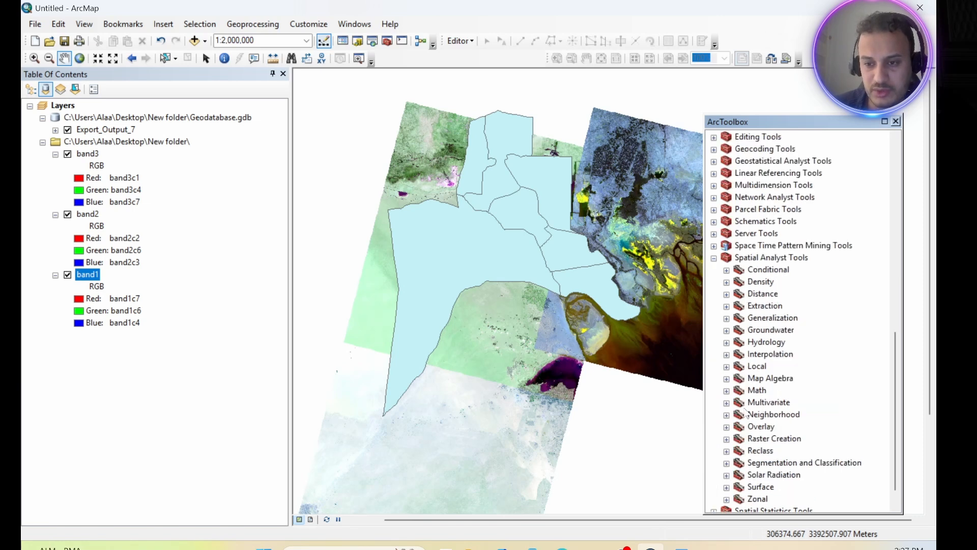
scroll(746, 412, down, 1)
scroll(741, 366, up, 2)
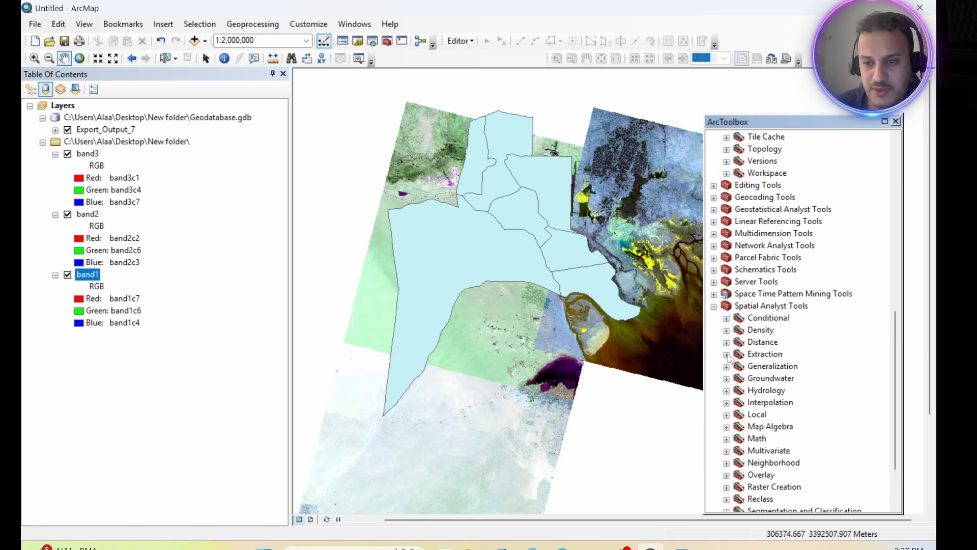
click(726, 355)
double_click(791, 390)
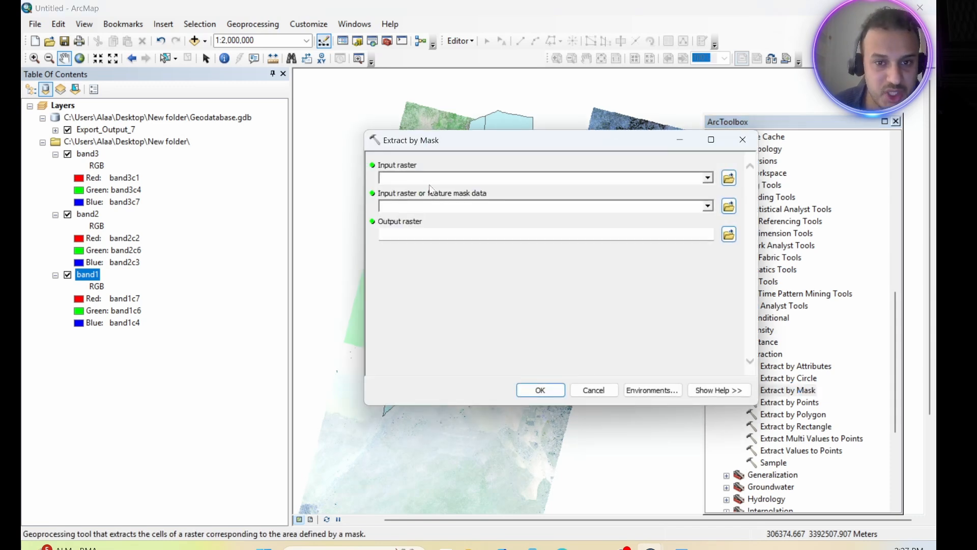
drag(532, 144, 563, 145)
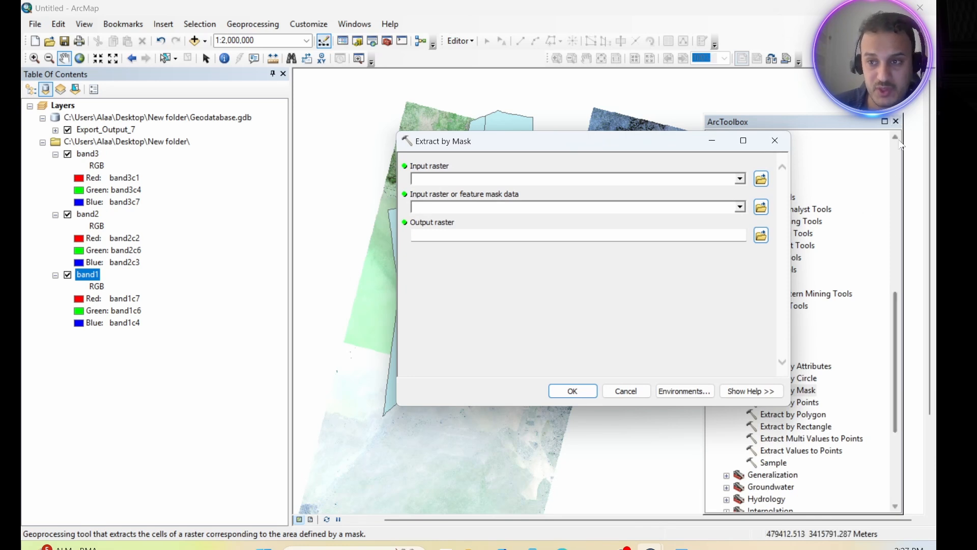
click(895, 121)
drag(644, 146, 681, 200)
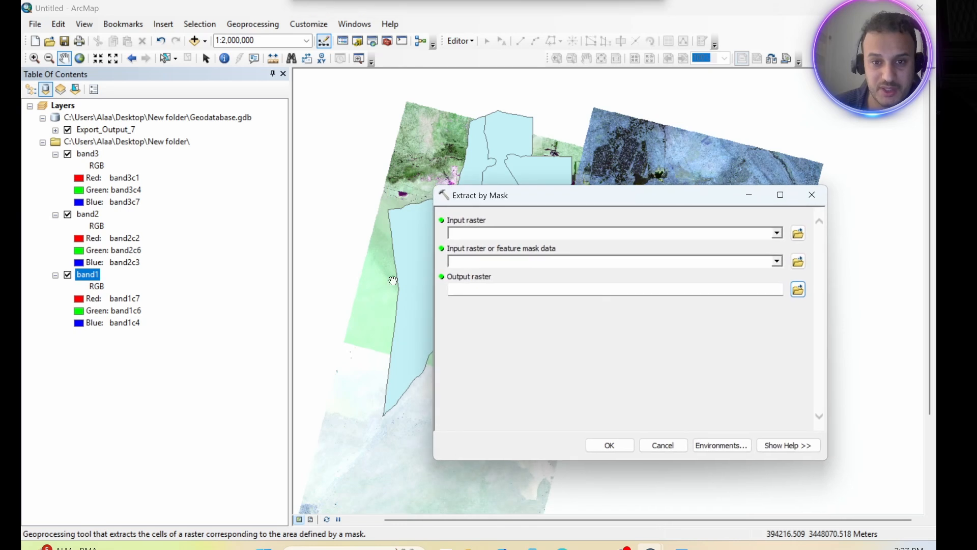
Set band2 as the input raster and Export_Output_7 as the feature mask for Extract by Mask.
drag(88, 155, 472, 235)
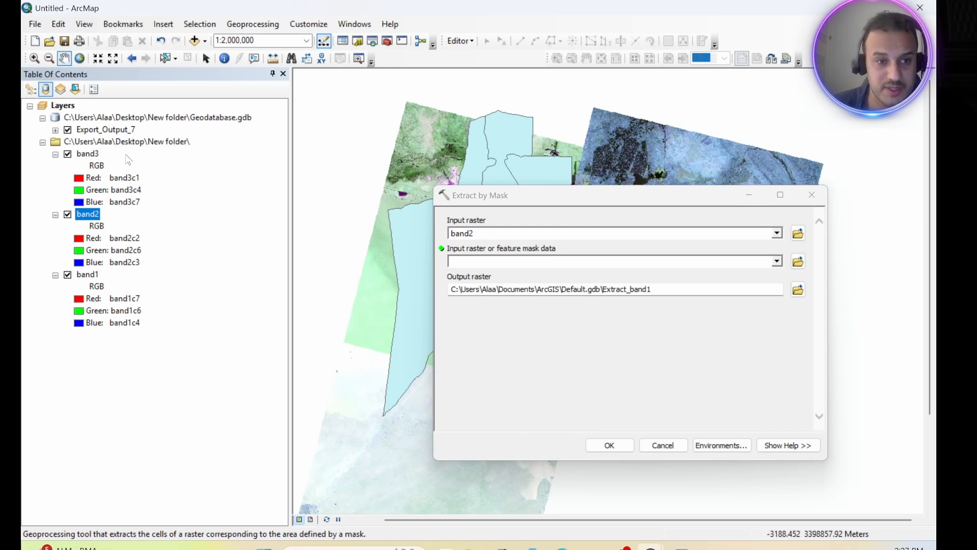
click(109, 130)
drag(110, 133, 486, 262)
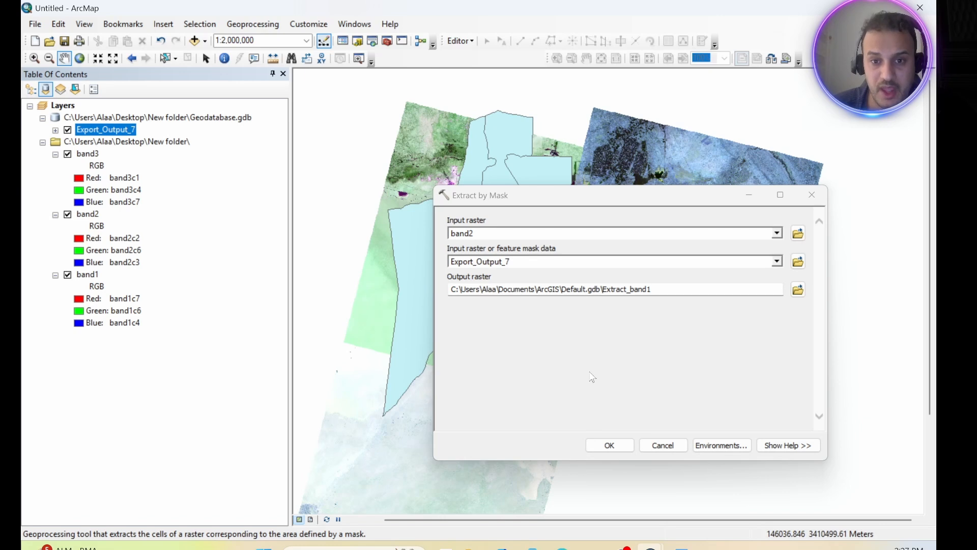
Save the output raster as map1 in the desktop's New folder and run the mask extraction.
click(798, 290)
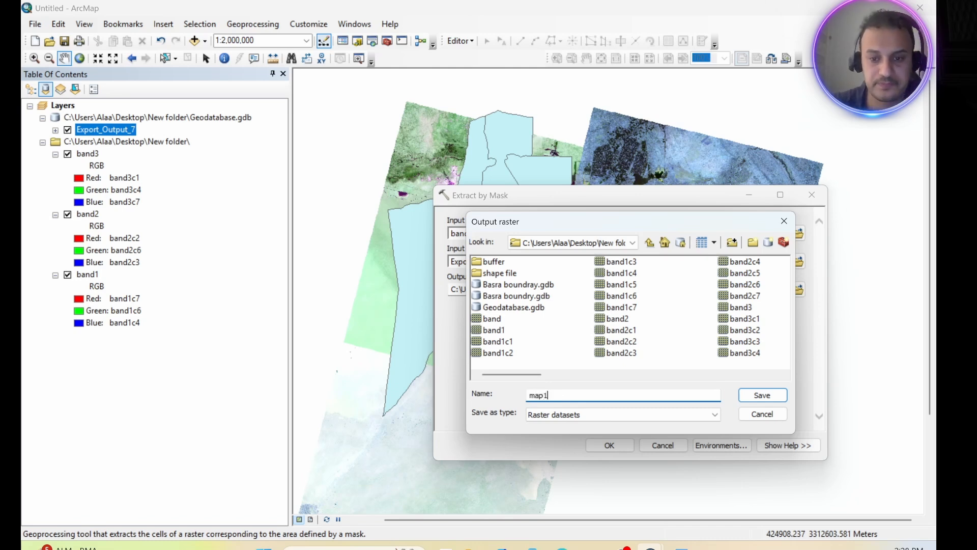
click(763, 397)
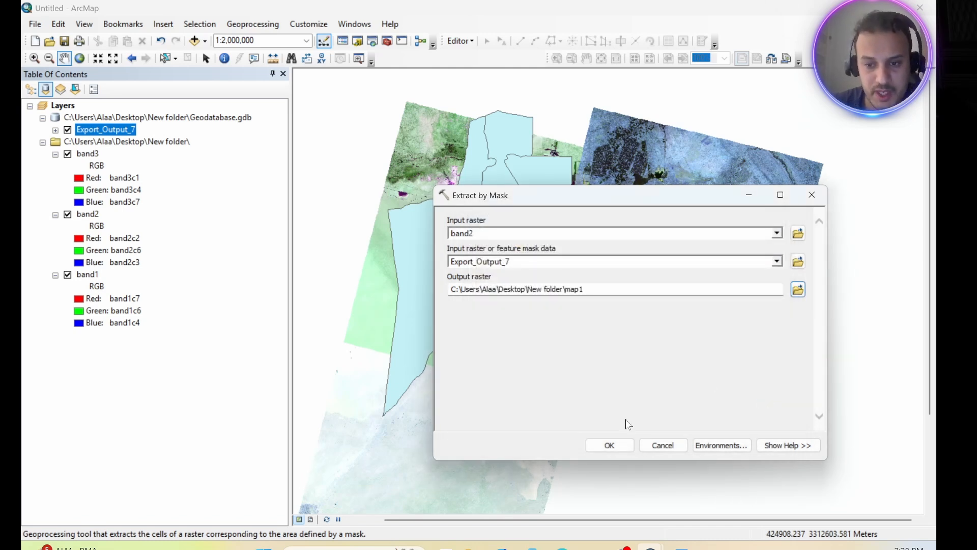
click(609, 444)
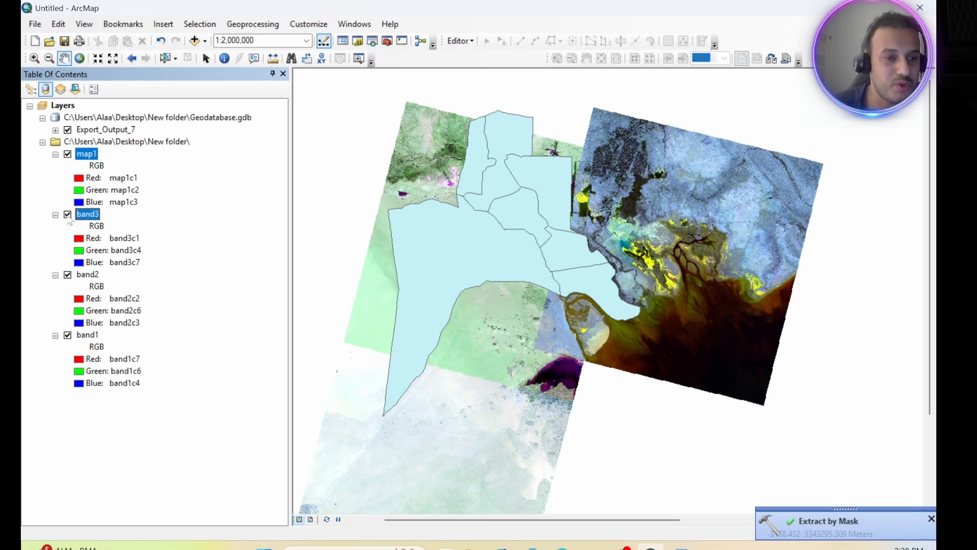
Hide the band3, band2, band1 and Export_Output_7 layers, keeping only the extracted map1 raster displayed.
click(68, 214)
click(68, 275)
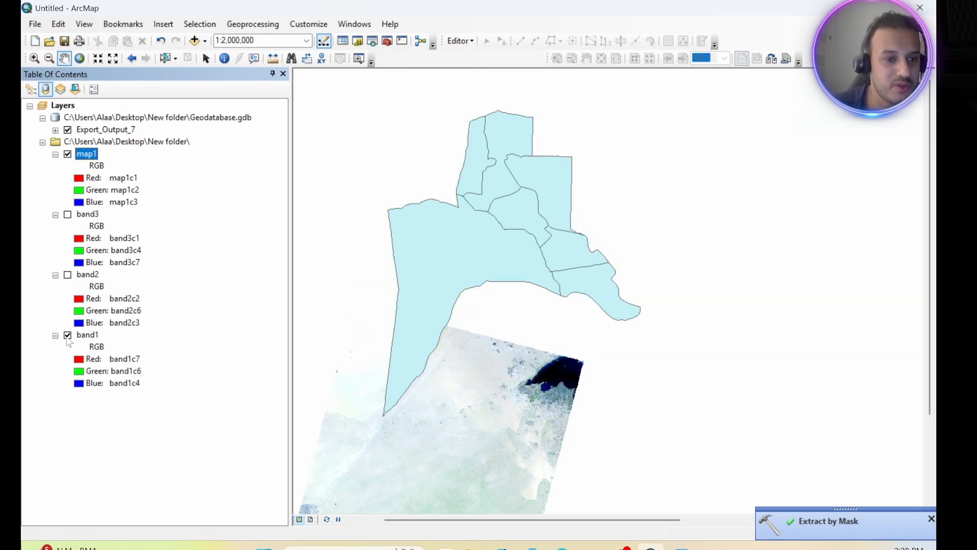
click(68, 336)
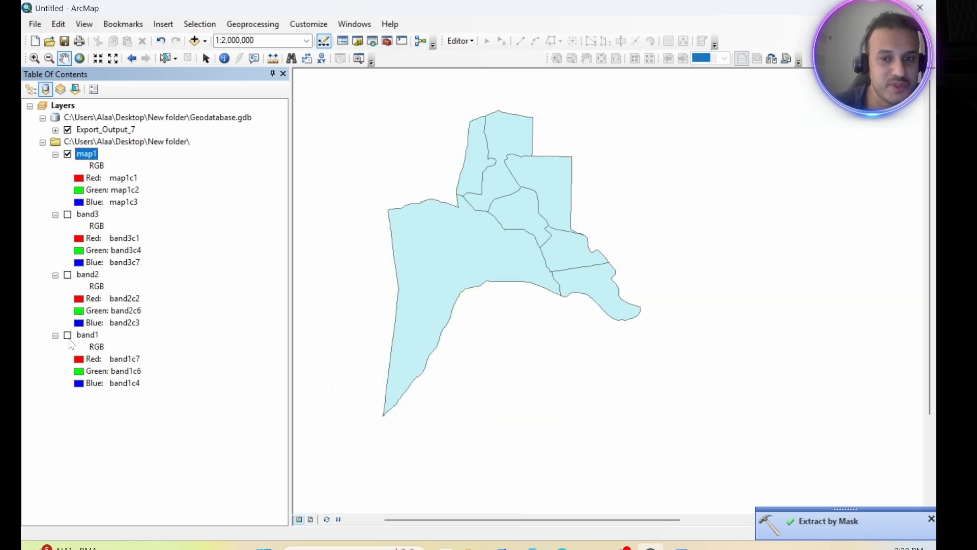
click(68, 129)
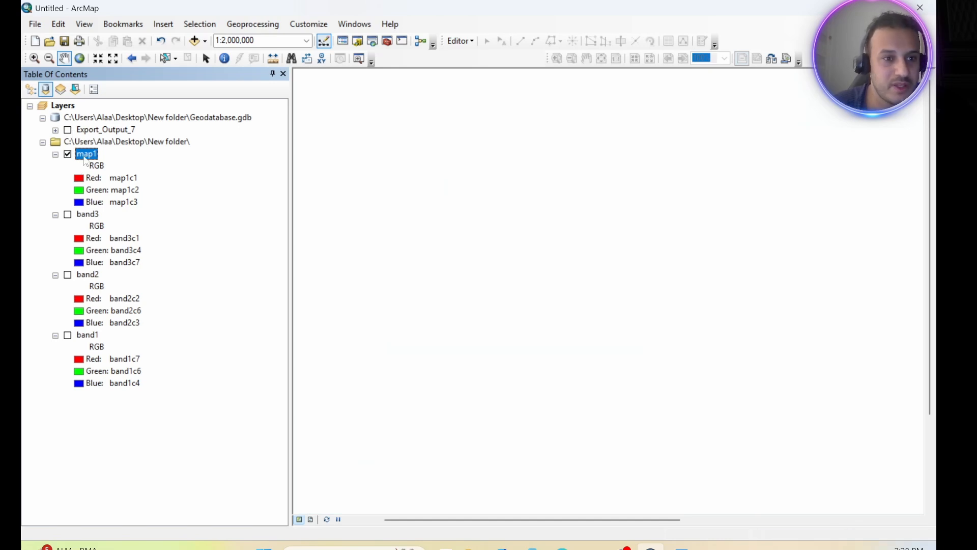
Zoom to the extent of the map1 layer and examine the clipped raster's surface detail and its cut edges.
right_click(87, 153)
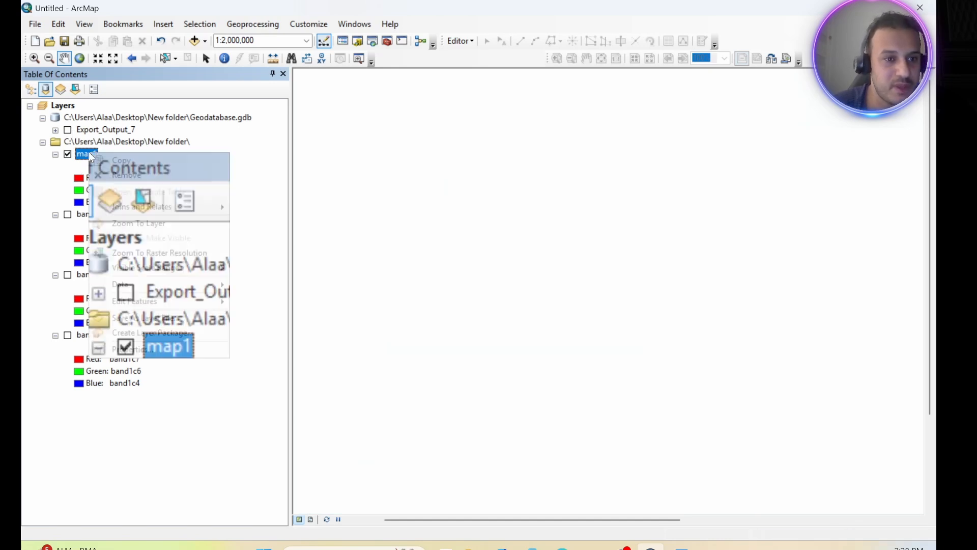
click(139, 222)
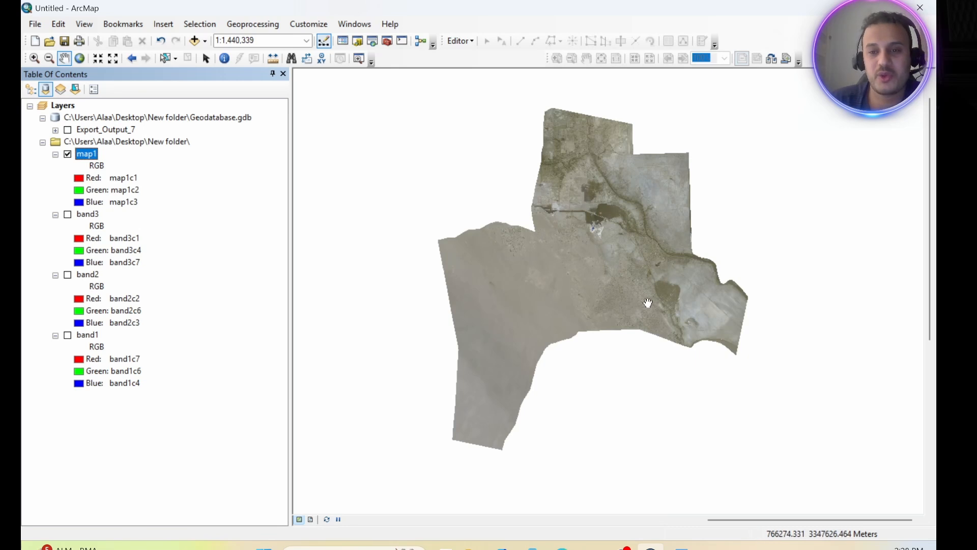
scroll(604, 223, down, 1)
scroll(602, 222, up, 2)
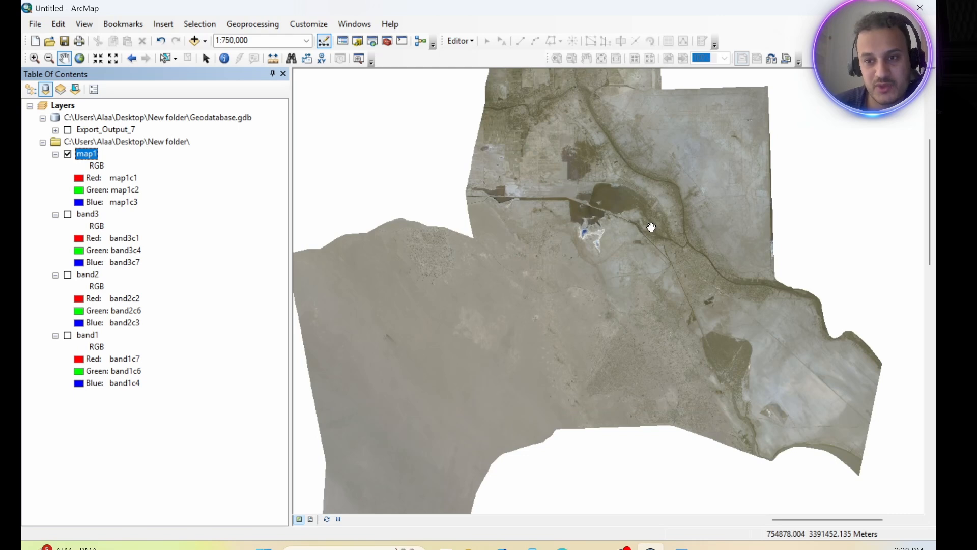
scroll(569, 226, up, 2)
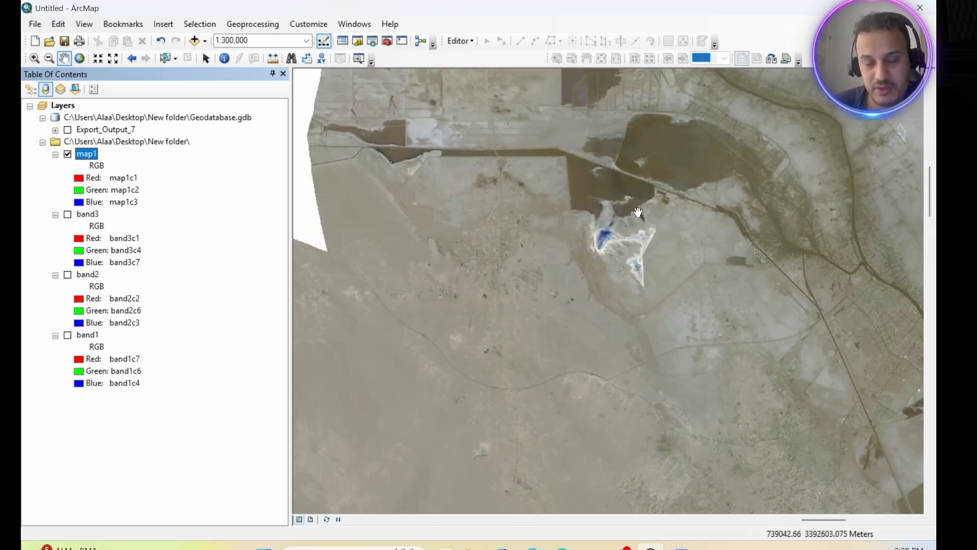
scroll(601, 230, up, 2)
scroll(527, 211, down, 3)
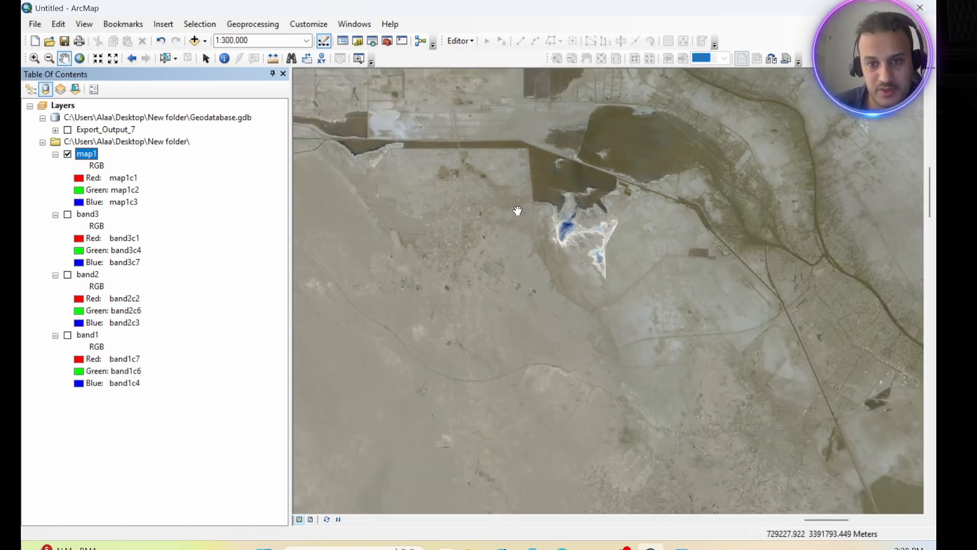
scroll(519, 212, down, 4)
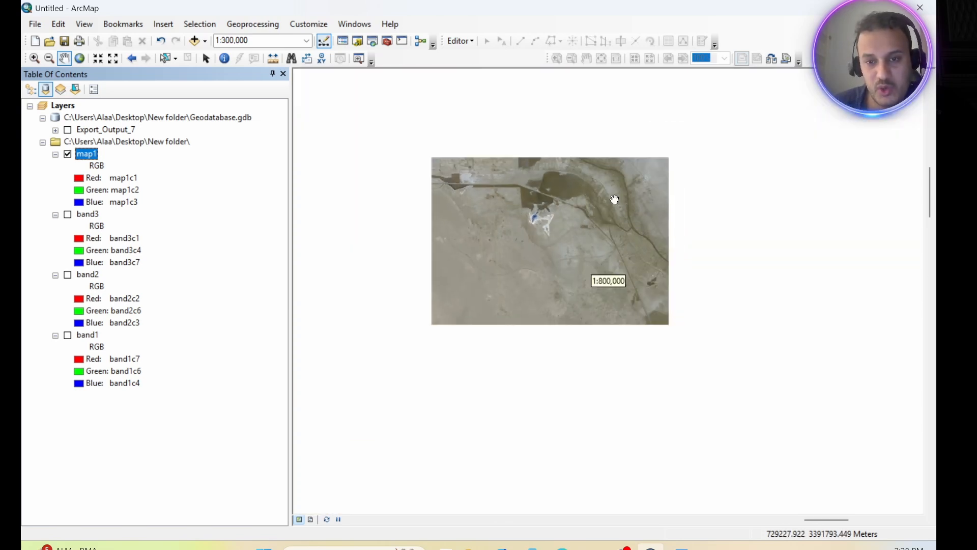
scroll(528, 253, down, 2)
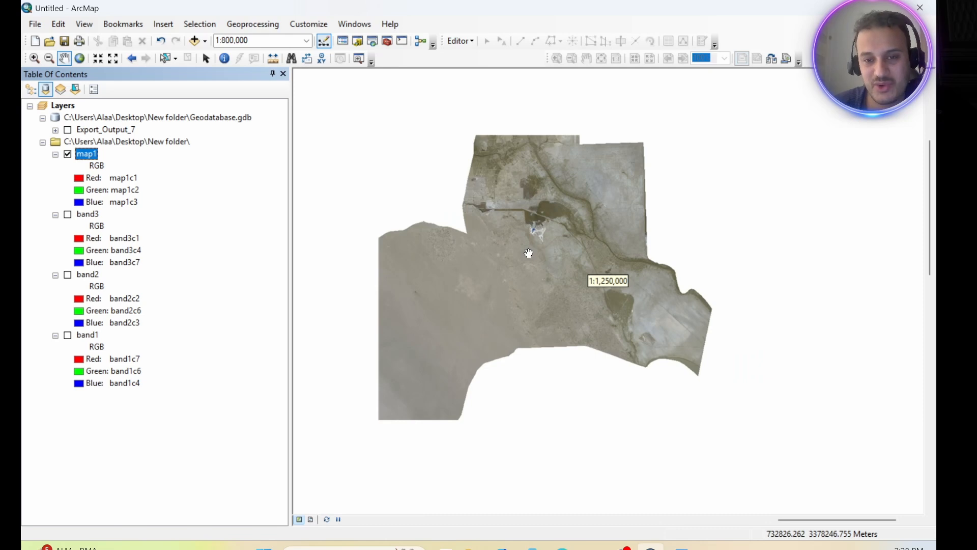
scroll(560, 264, up, 3)
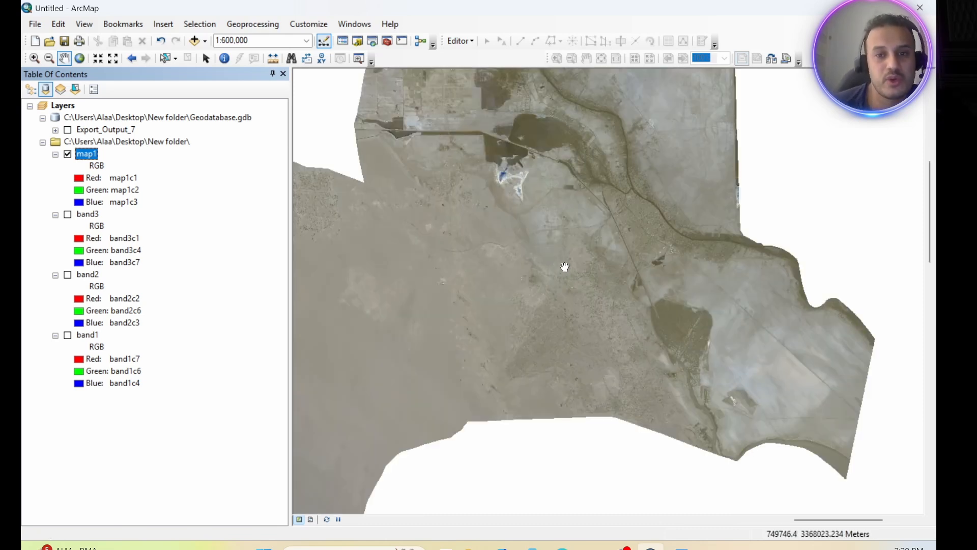